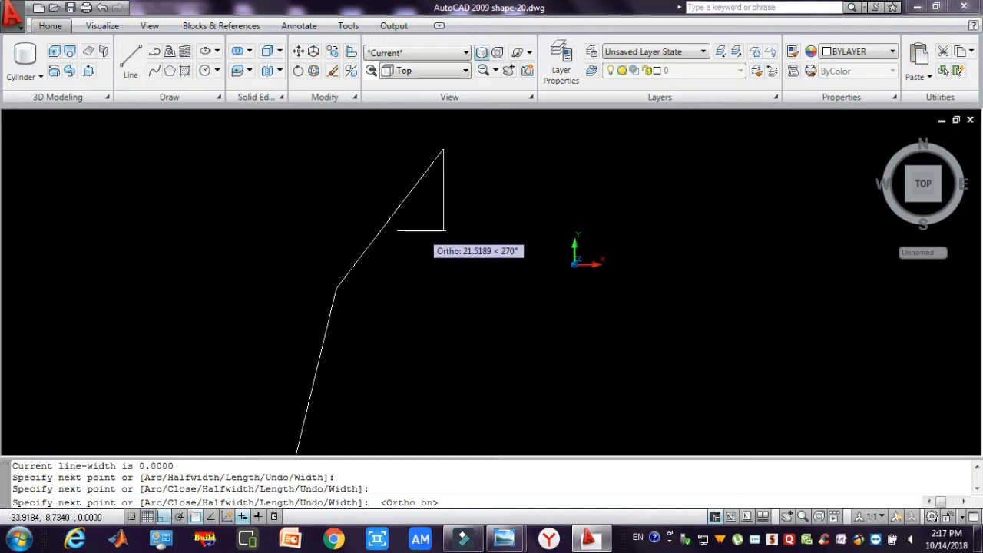
- Finish the open profile polyline with a short vertical segment upward and a short horizontal segment to the right
{"action": "left_click", "coordinate": [444, 111]}
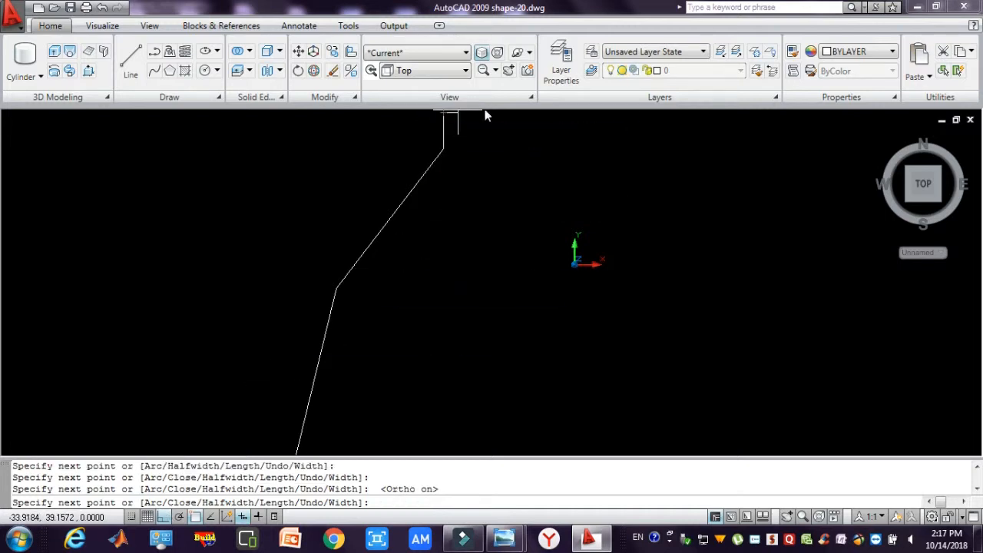
{"action": "left_click", "coordinate": [473, 112]}
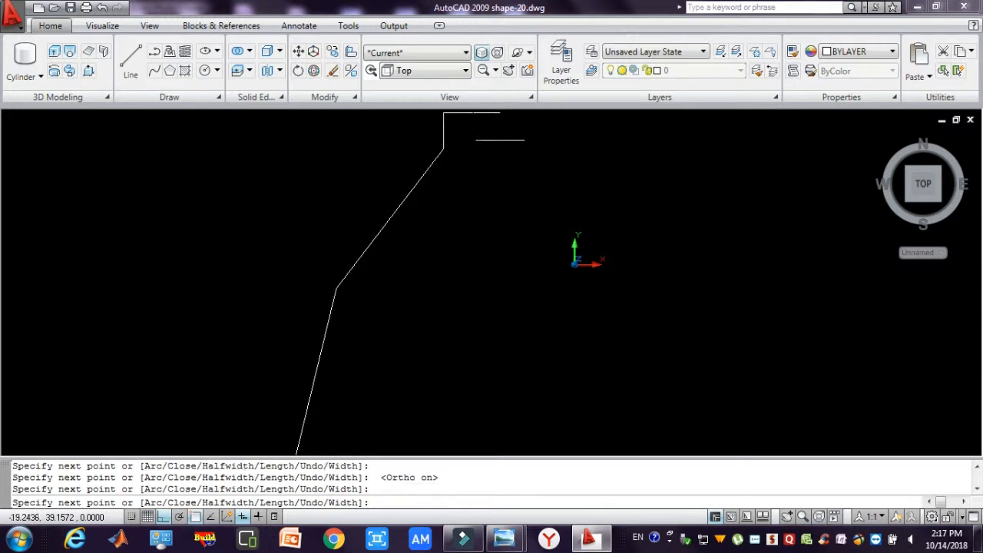
{"action": "key", "text": "Escape"}
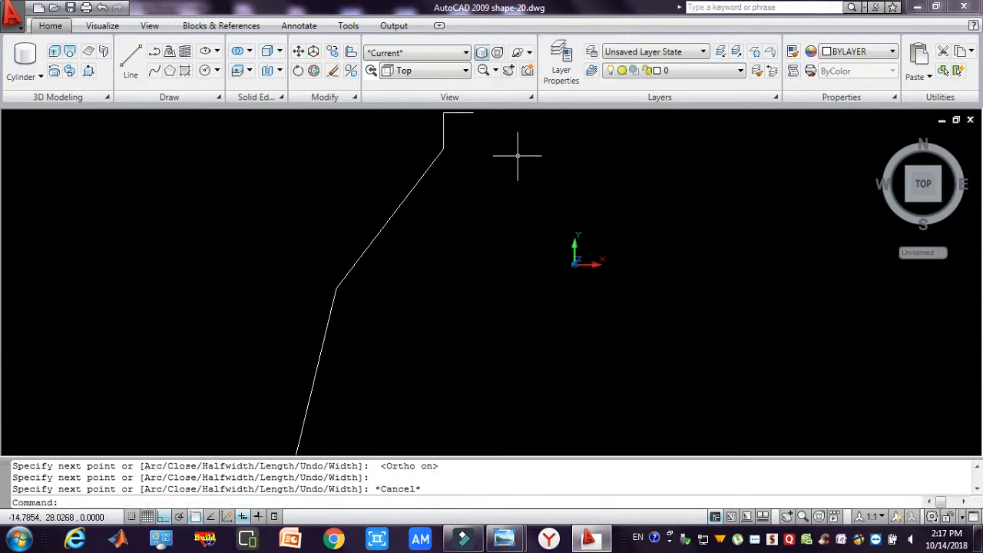
{"action": "left_click", "coordinate": [374, 202]}
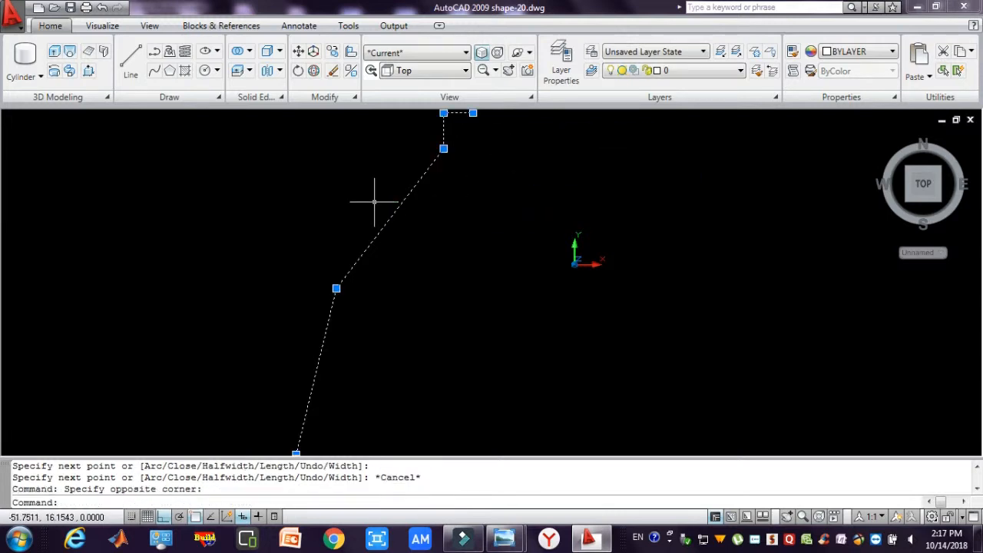
{"action": "key", "text": "Escape"}
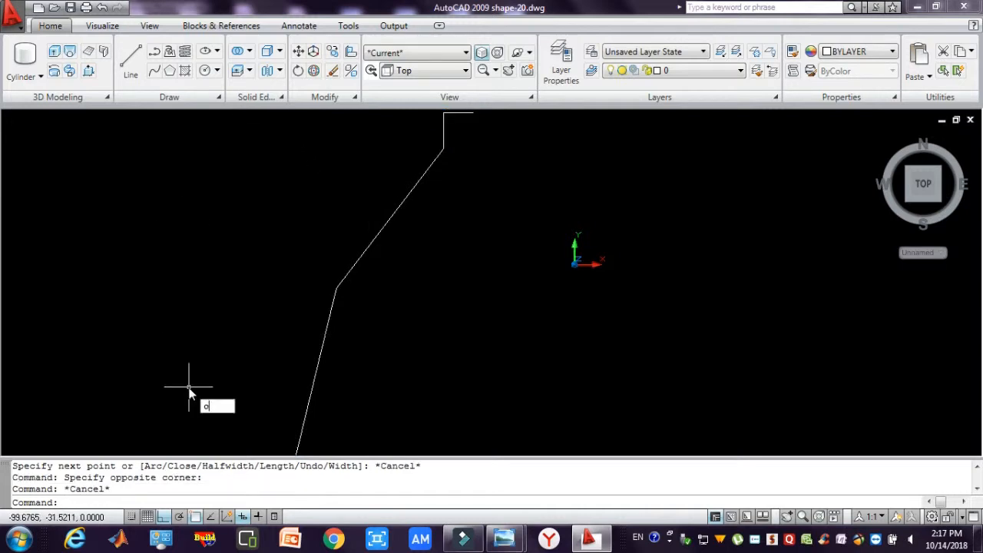
- Offset the profile polyline by 2 units to its left side
{"action": "type", "text": "o"}
{"action": "key", "text": "Return"}
{"action": "left_click", "coordinate": [315, 372]}
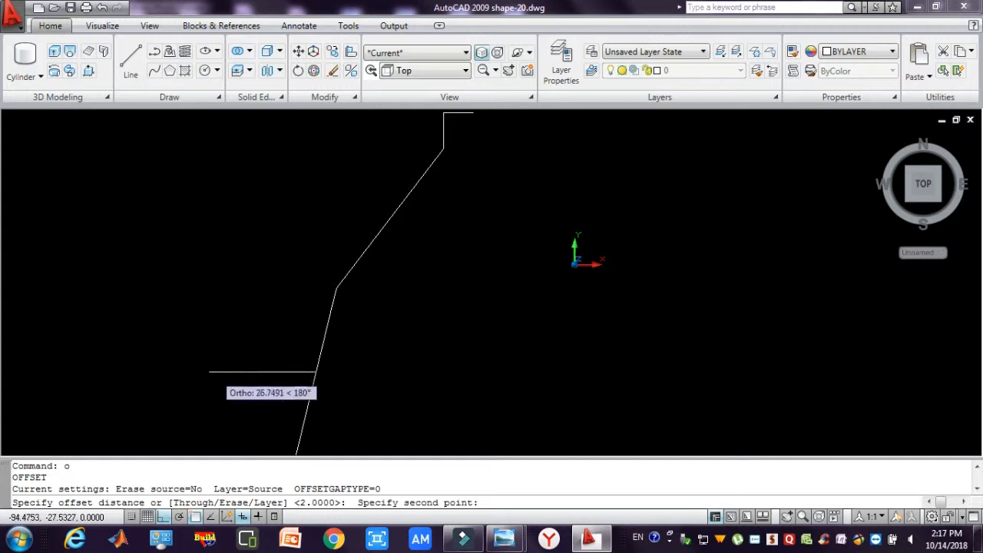
{"action": "type", "text": "2"}
{"action": "key", "text": "Return"}
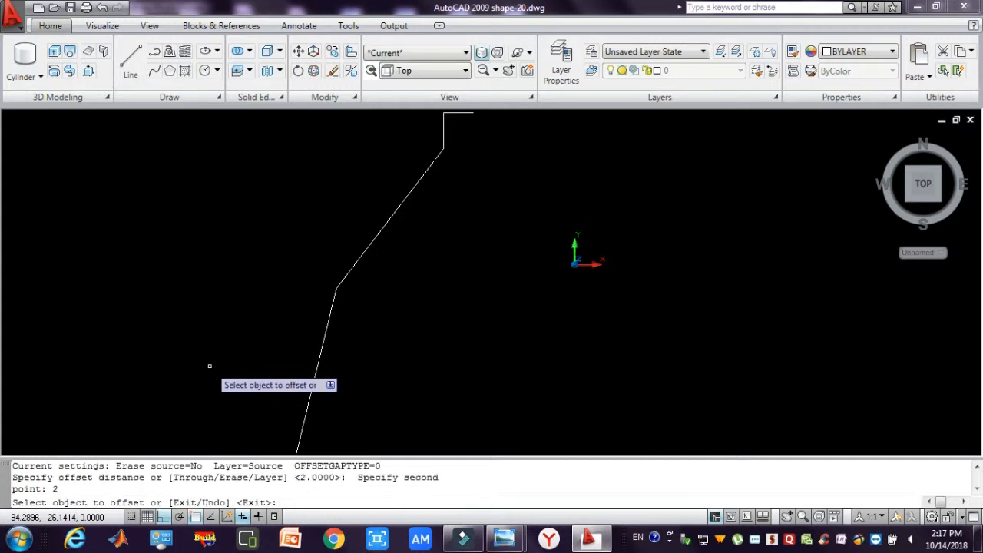
{"action": "left_click", "coordinate": [330, 329]}
{"action": "left_click", "coordinate": [321, 328]}
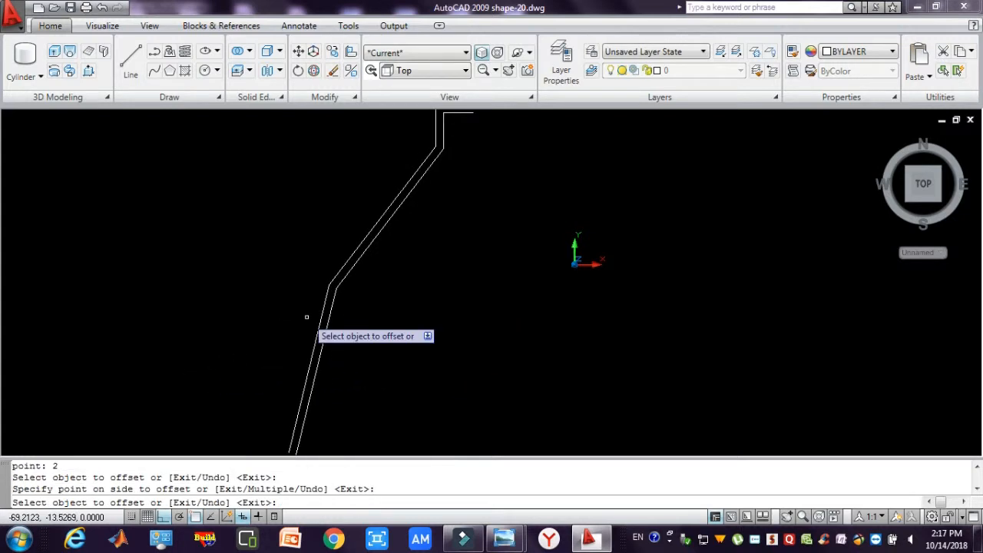
{"action": "key", "text": "Escape"}
{"action": "key", "text": "Escape"}
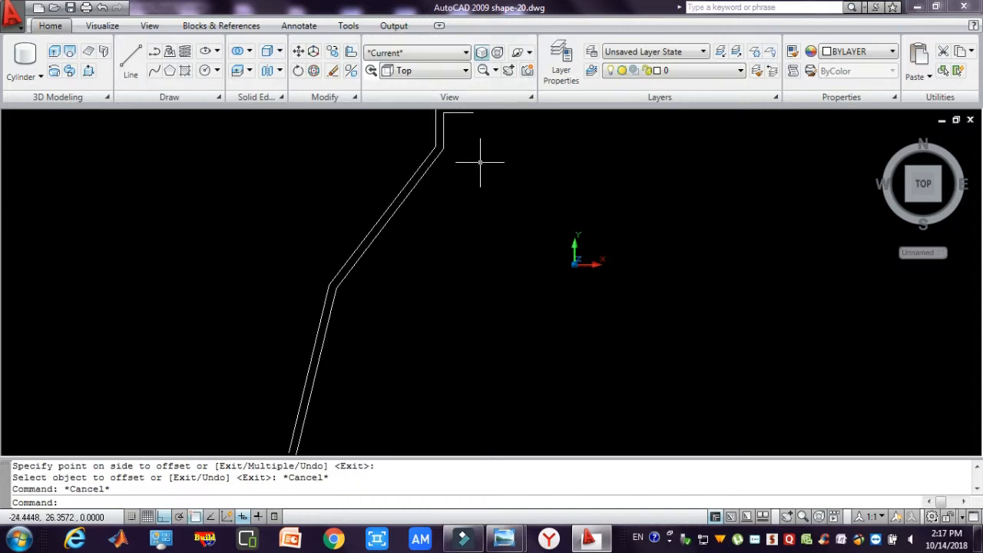
- Close the upper end of the double profile with a short vertical polyline joining the two horizontal ends
{"action": "type", "text": "p"}
{"action": "key", "text": "Return"}
{"action": "left_click_drag", "start_coordinate": [471, 180], "coordinate": [471, 189]}
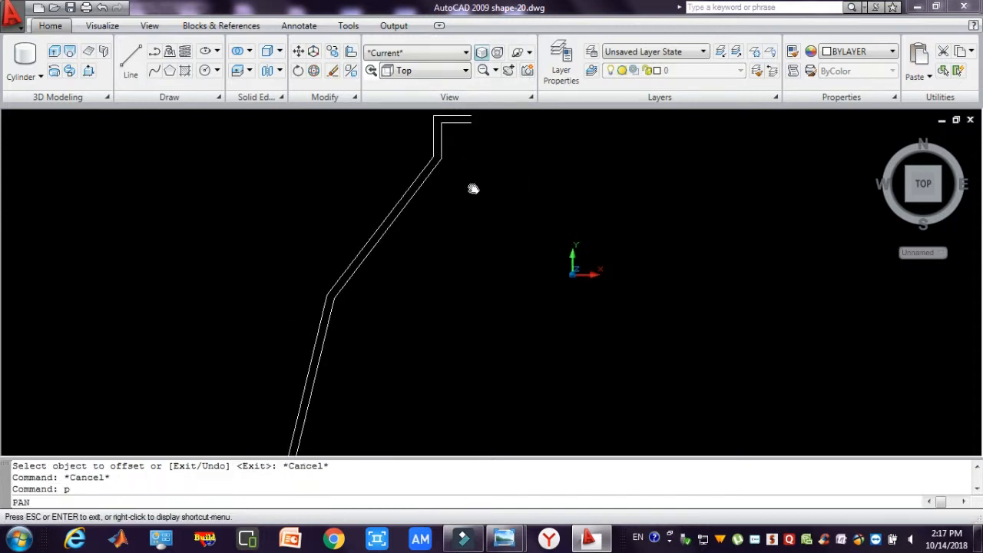
{"action": "left_click", "coordinate": [155, 54]}
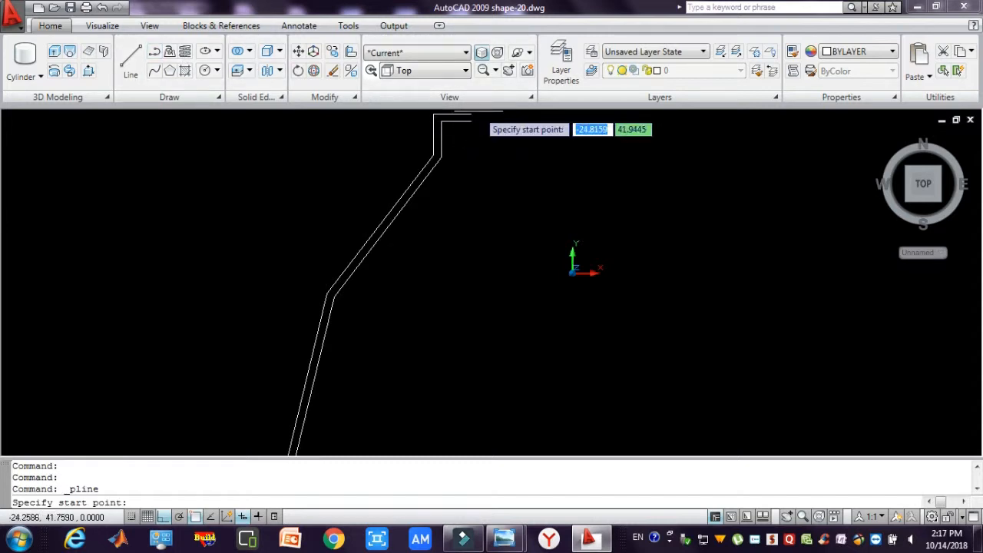
{"action": "left_click", "coordinate": [470, 117]}
{"action": "left_click", "coordinate": [471, 121]}
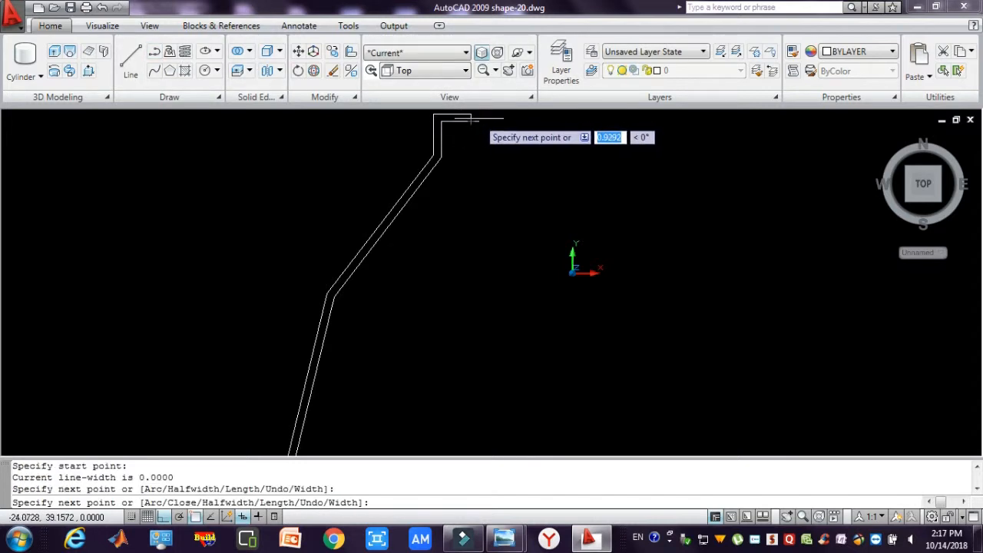
{"action": "key", "text": "Escape"}
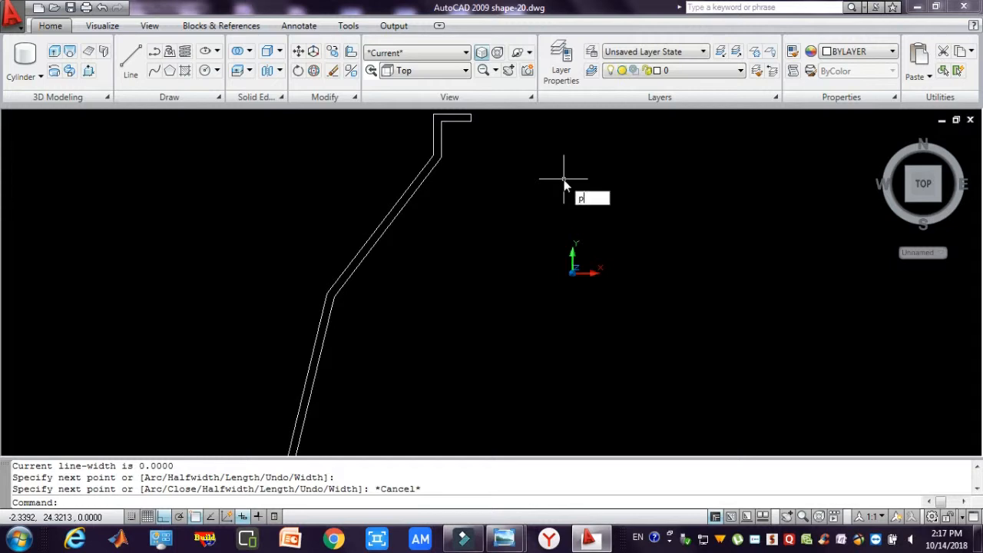
{"action": "type", "text": "p"}
{"action": "key", "text": "Return"}
{"action": "left_click_drag", "start_coordinate": [476, 259], "coordinate": [484, 238]}
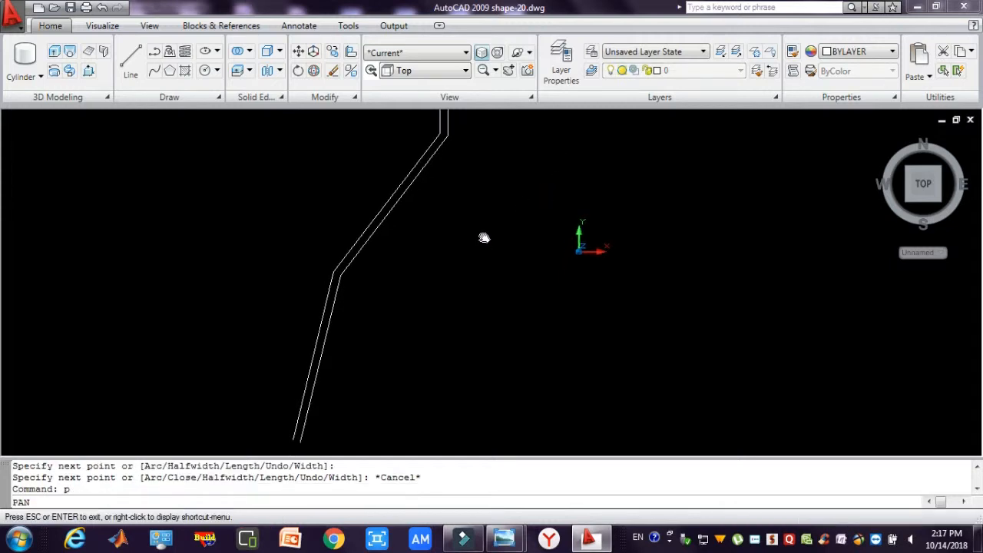
{"action": "left_click", "coordinate": [154, 51]}
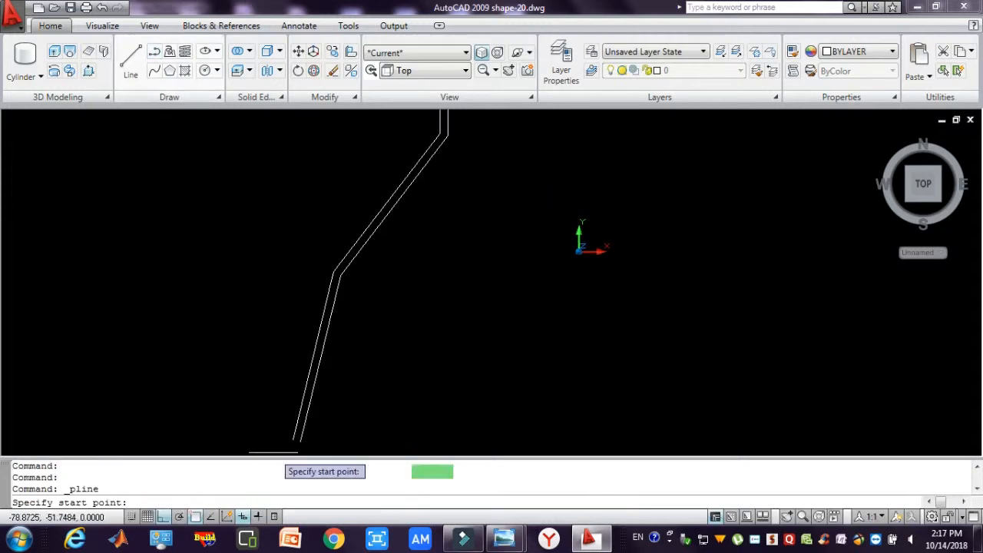
{"action": "left_click", "coordinate": [300, 441]}
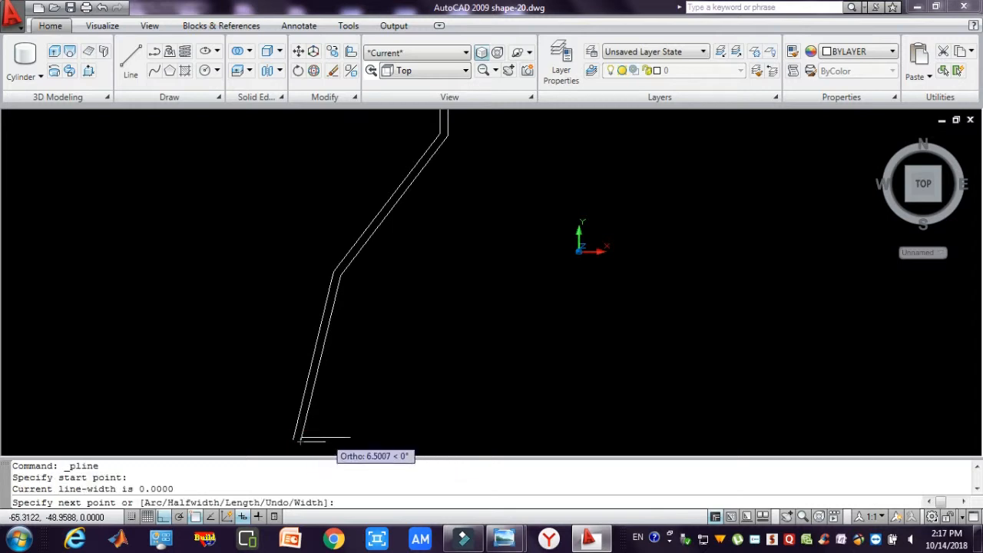
{"action": "key", "text": "Escape"}
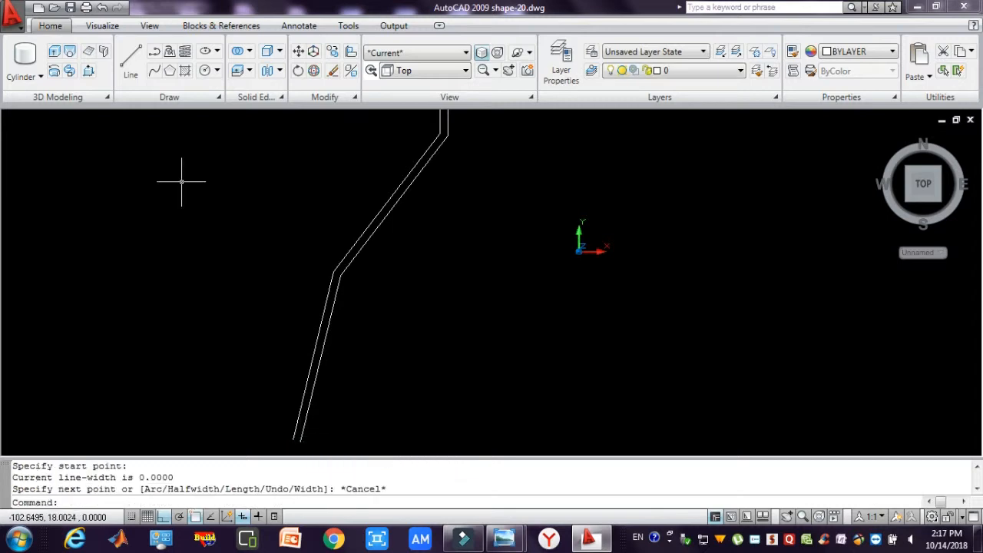
- Draw a horizontal polyline from the lower end of the left profile line to just past the right one
{"action": "left_click", "coordinate": [155, 54]}
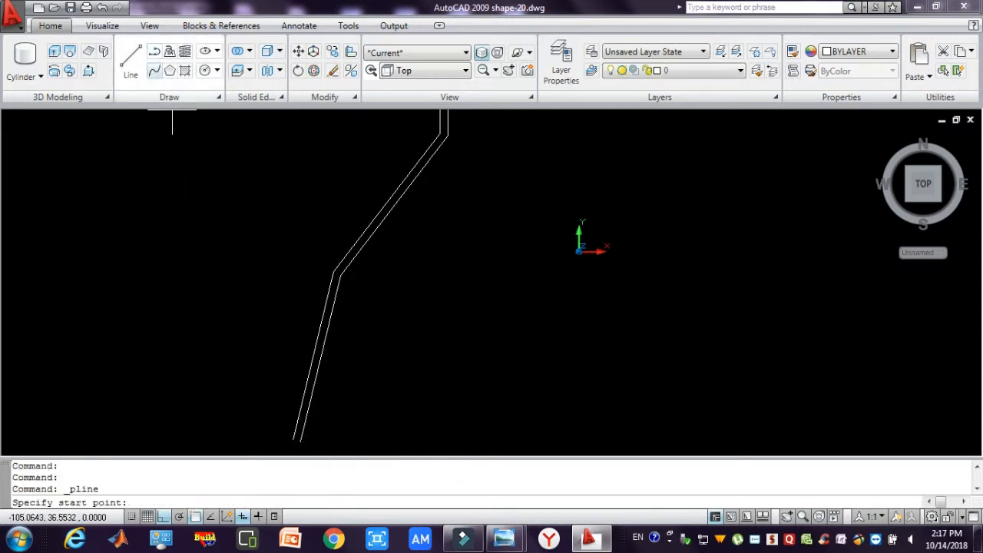
{"action": "left_click", "coordinate": [292, 439]}
{"action": "left_click", "coordinate": [319, 437]}
{"action": "key", "text": "Escape"}
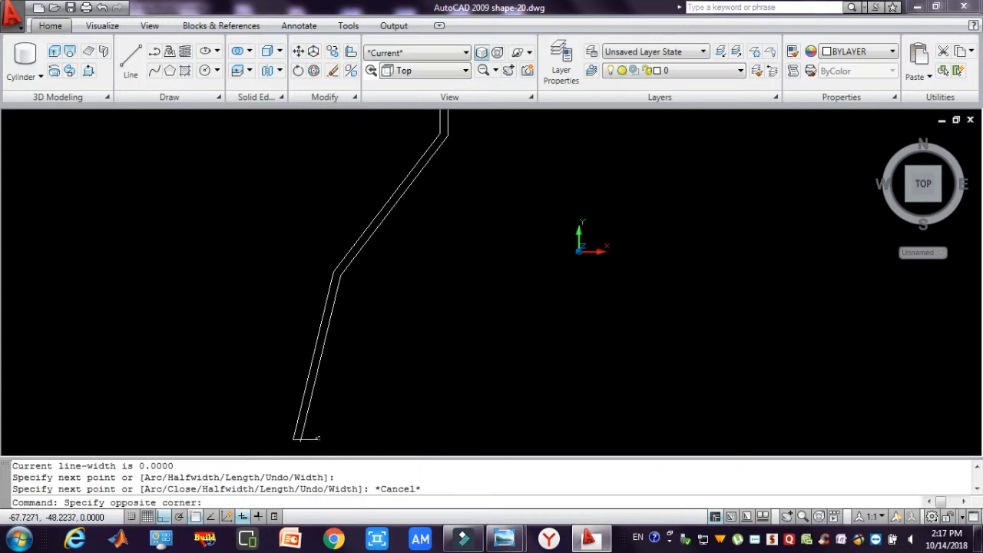
- Trim the end of the right profile line that sticks out below the horizontal closing line
{"action": "left_click", "coordinate": [313, 439]}
{"action": "type", "text": "tr"}
{"action": "key", "text": "Return"}
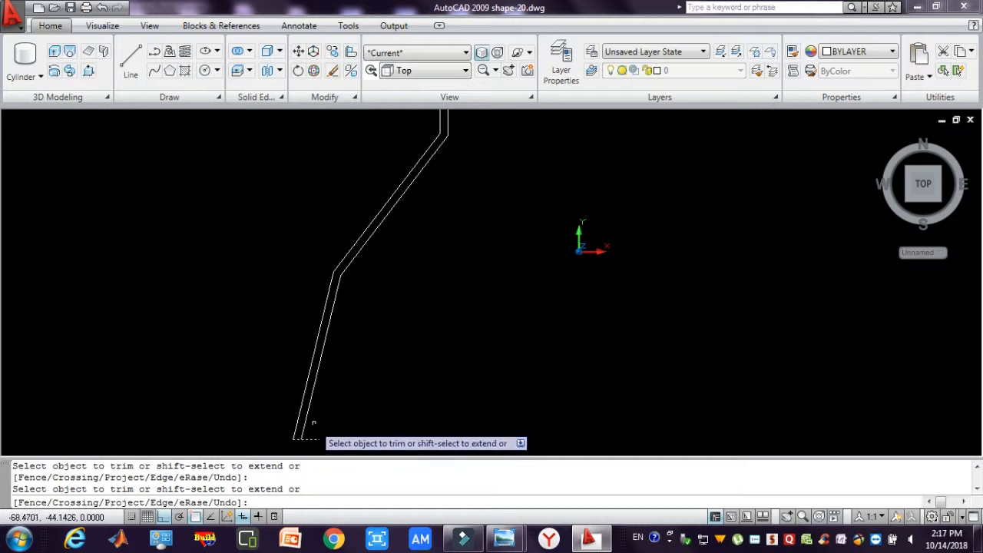
{"action": "key", "text": "Escape"}
- Trim the overhang of the lower closing line, using the two profile lines as cutting edges
{"action": "left_click", "coordinate": [315, 430]}
{"action": "left_click", "coordinate": [284, 405]}
{"action": "type", "text": "t"}
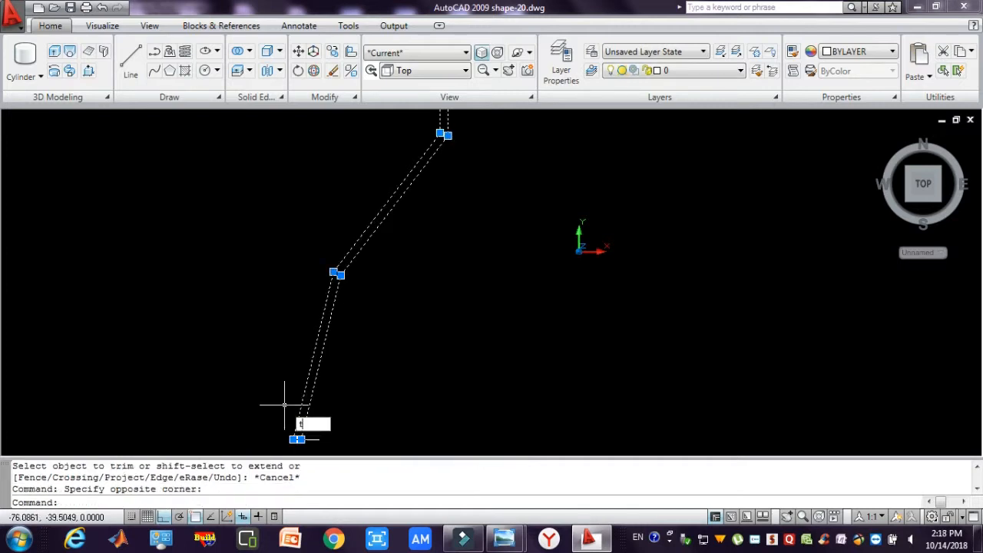
{"action": "type", "text": "r"}
{"action": "key", "text": "Return"}
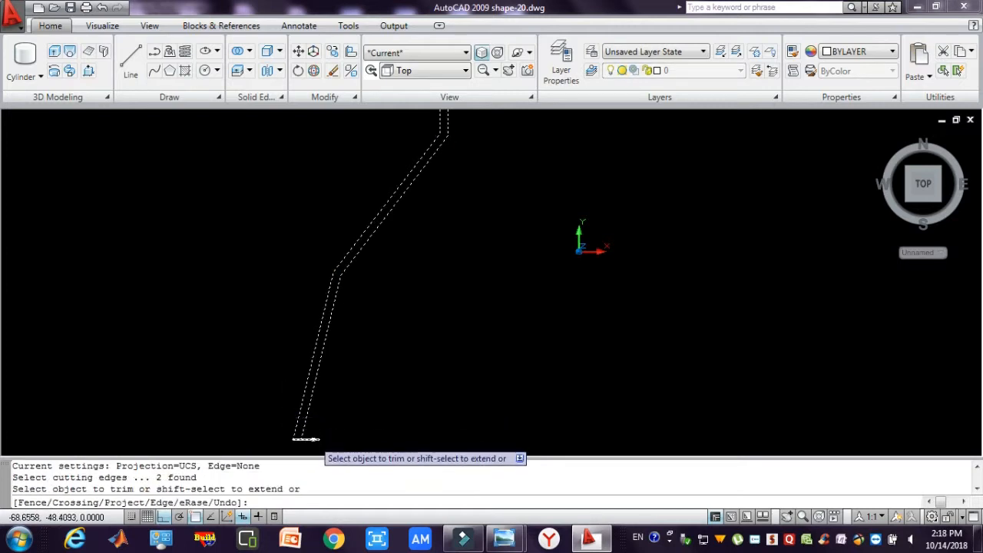
{"action": "key", "text": "Escape"}
{"action": "key", "text": "Escape"}
{"action": "key", "text": "Escape"}
{"action": "key", "text": "Escape"}
- Draw a horizontal polyline about 5.5 units long to the left from the profile's lower-left corner
{"action": "type", "text": "p"}
{"action": "key", "text": "Return"}
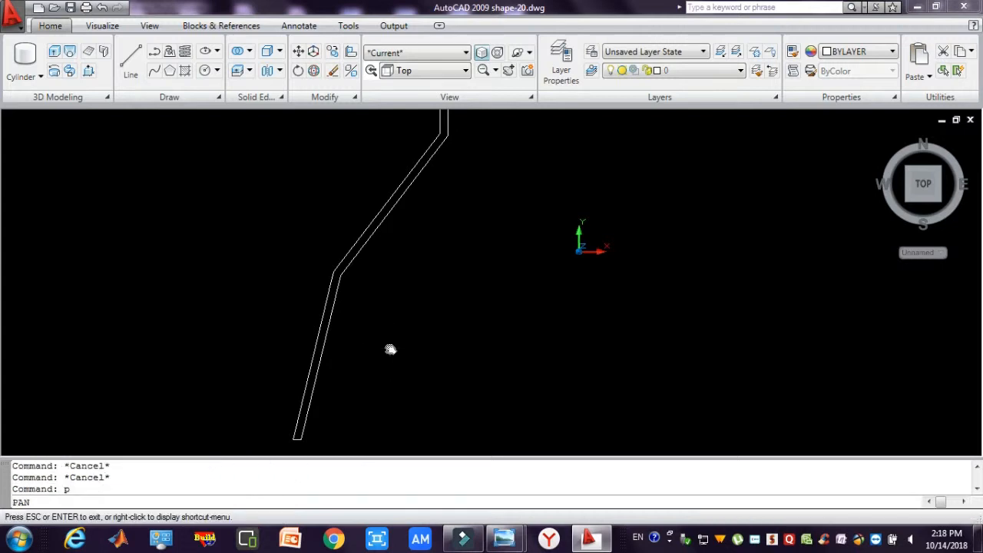
{"action": "left_click_drag", "start_coordinate": [395, 322], "coordinate": [408, 285]}
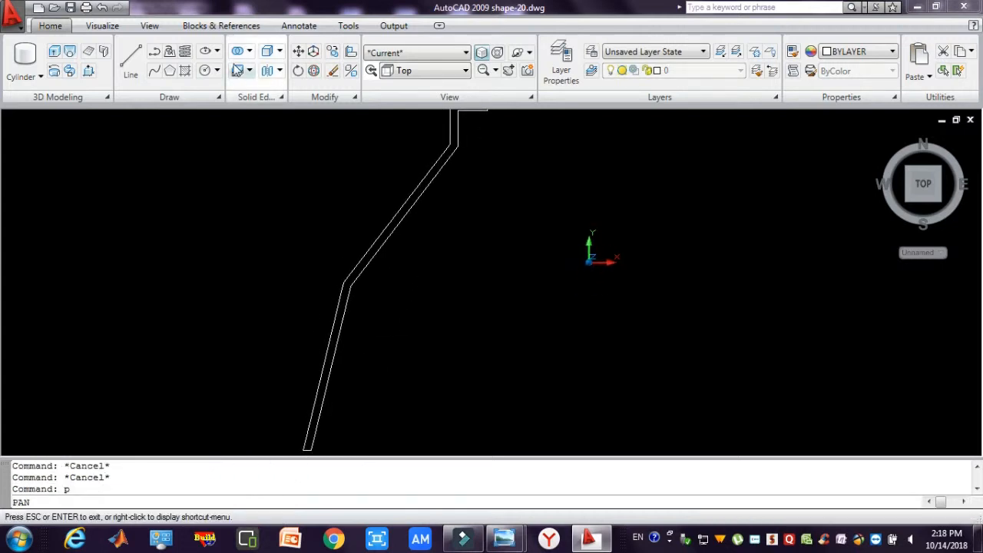
{"action": "left_click", "coordinate": [153, 50]}
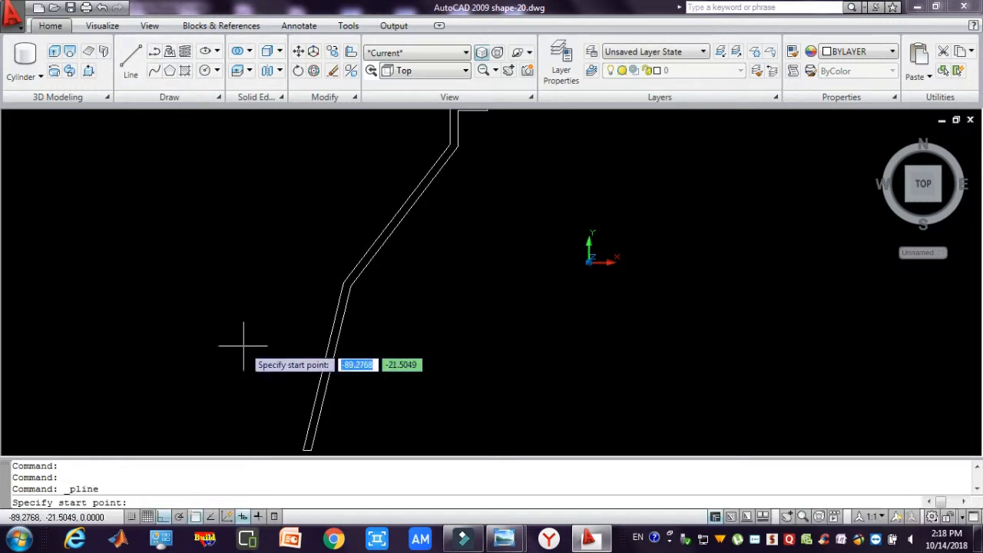
{"action": "left_click", "coordinate": [304, 448]}
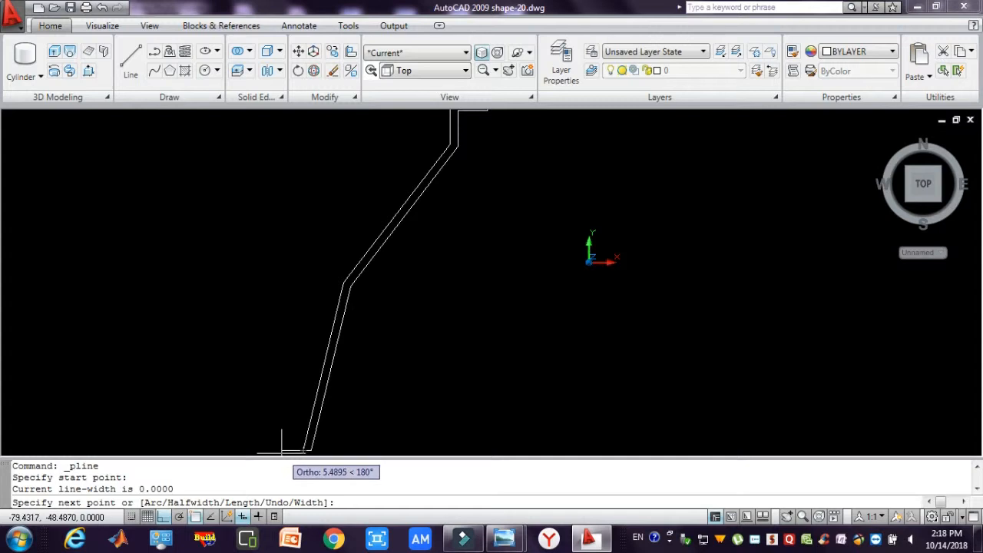
{"action": "left_click", "coordinate": [282, 452]}
{"action": "key", "text": "Escape"}
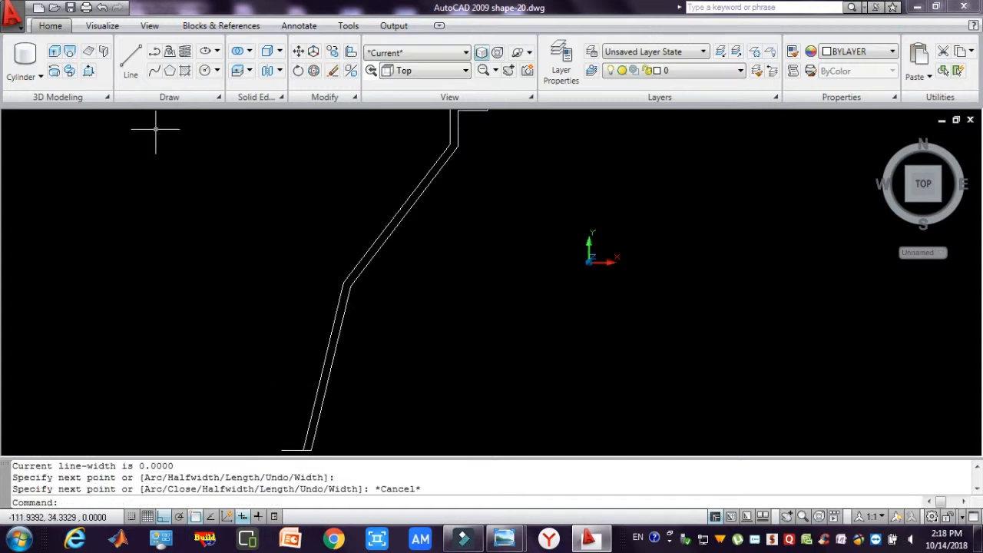
{"action": "left_click", "coordinate": [69, 70]}
{"action": "left_click", "coordinate": [486, 203]}
{"action": "left_click", "coordinate": [419, 129]}
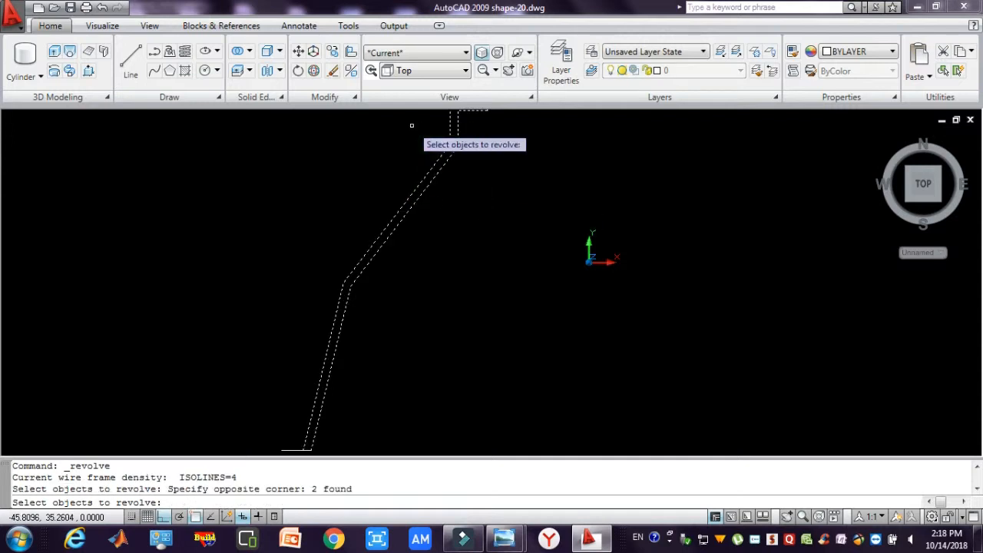
{"action": "left_click", "coordinate": [486, 111]}
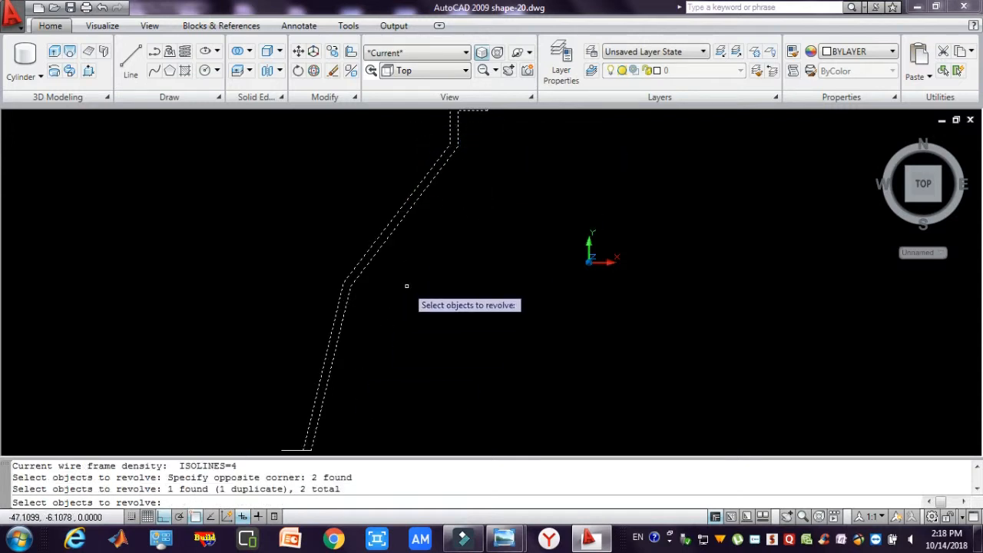
{"action": "key", "text": "Escape"}
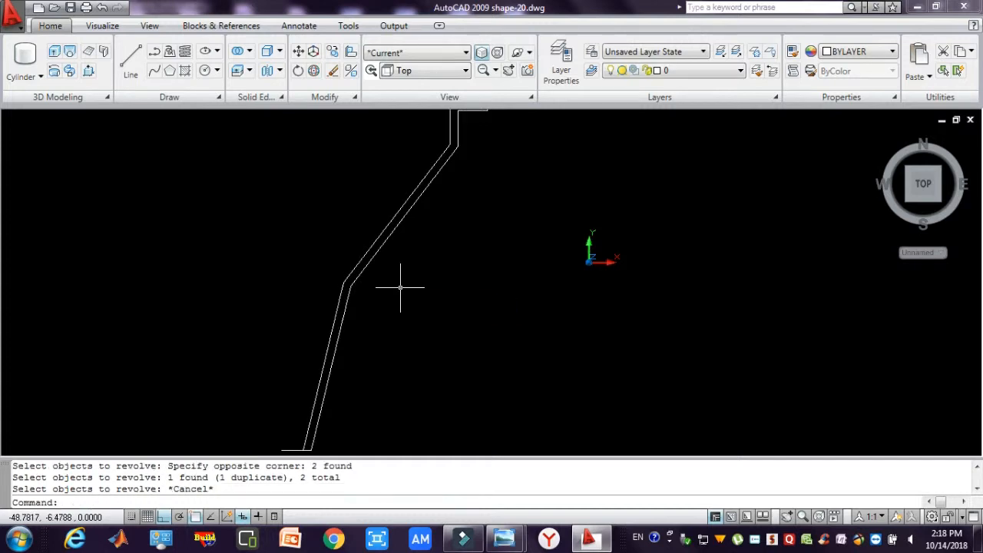
- Revolve the closed thin-walled profile through 360° around a vertical axis starting at the outer end of the short lower line
{"action": "type", "text": "p"}
{"action": "key", "text": "Return"}
{"action": "left_click_drag", "start_coordinate": [435, 263], "coordinate": [437, 267]}
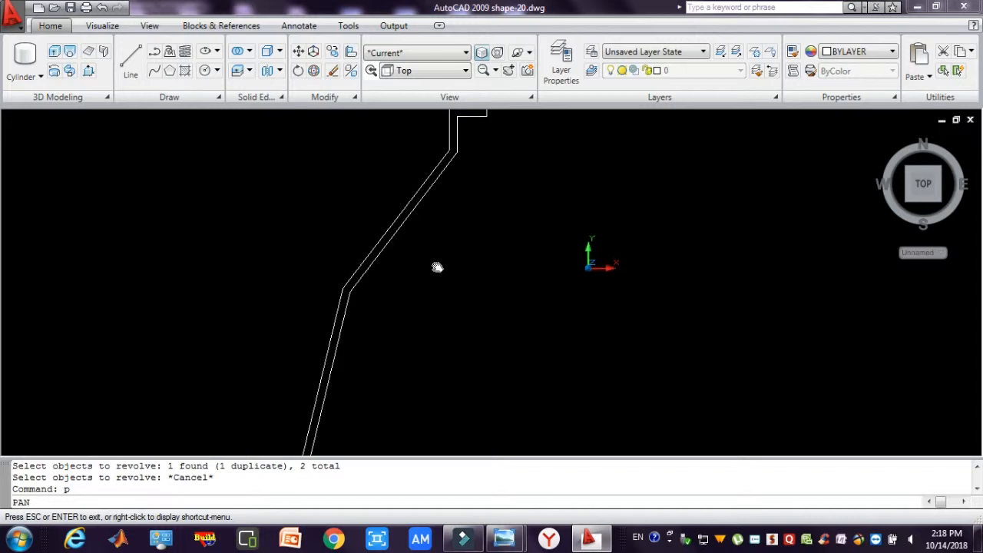
{"action": "left_click", "coordinate": [483, 70]}
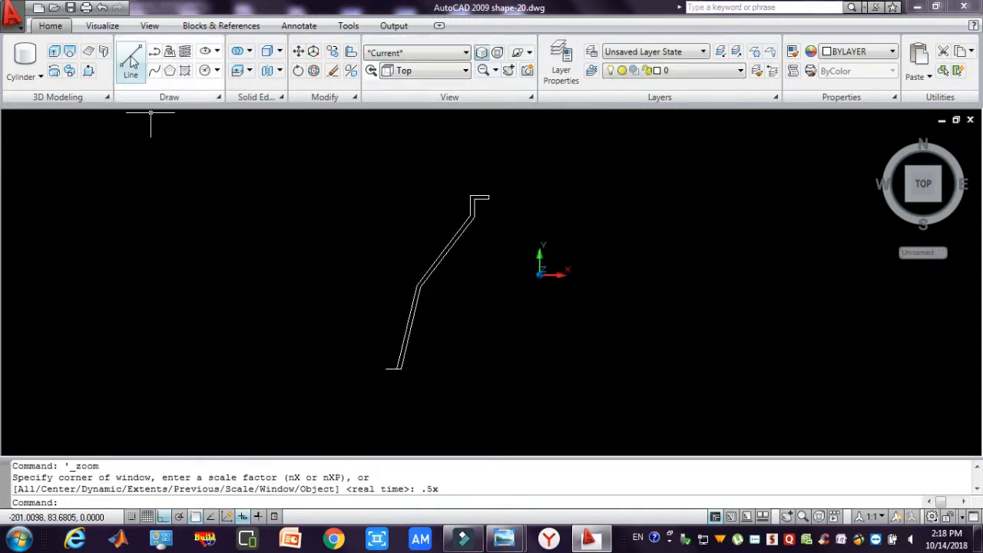
{"action": "left_click", "coordinate": [54, 72]}
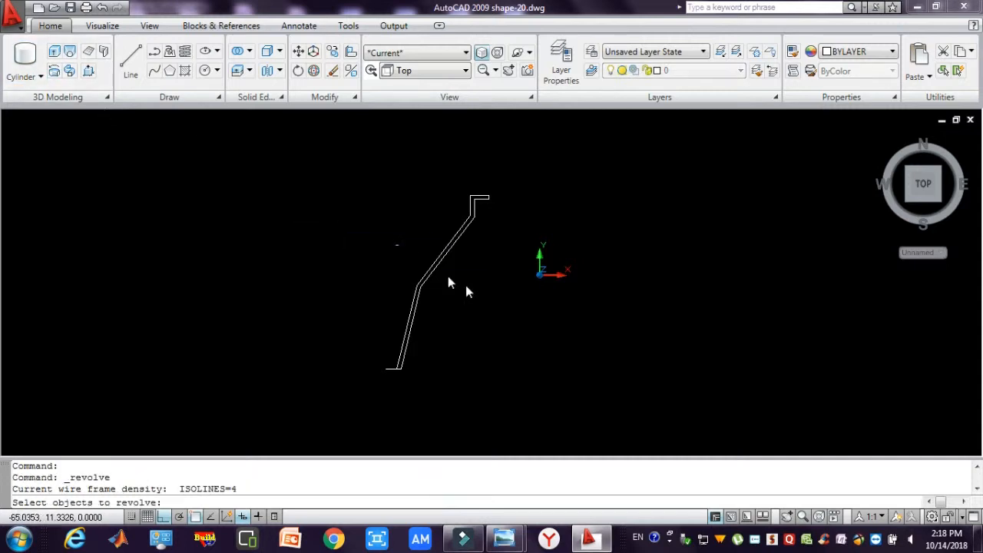
{"action": "left_click", "coordinate": [528, 304]}
{"action": "left_click", "coordinate": [418, 149]}
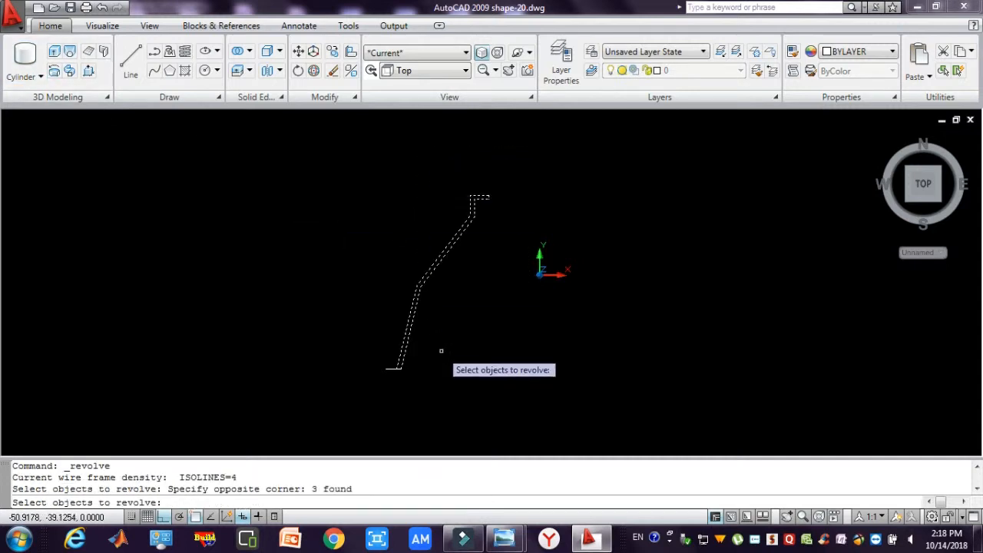
{"action": "key", "text": "Return"}
{"action": "left_click", "coordinate": [386, 367]}
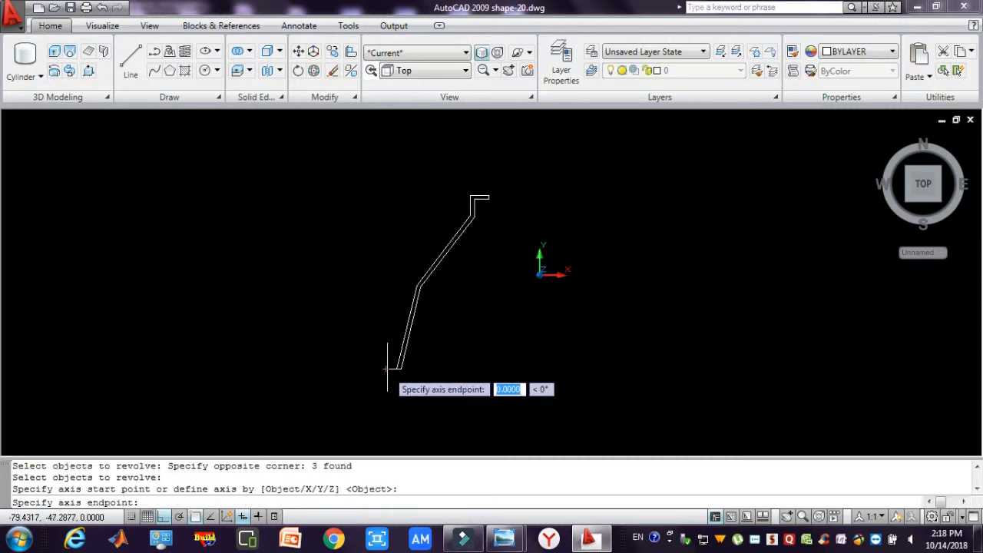
{"action": "left_click", "coordinate": [386, 186]}
{"action": "key", "text": "Return"}
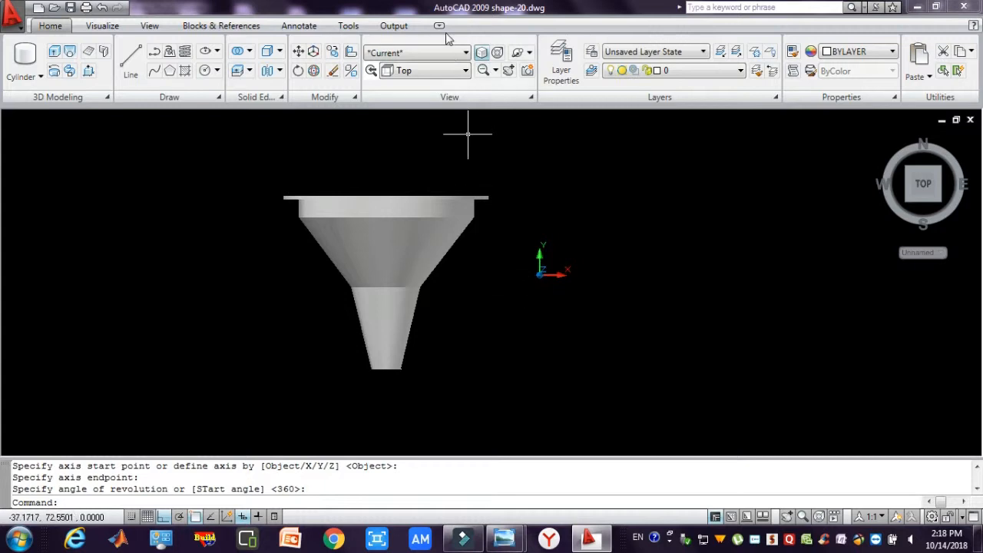
- Examine the revolved funnel up close from the front and from a tilted angle showing its hollow opening
{"action": "type", "text": "z"}
{"action": "key", "text": "Return"}
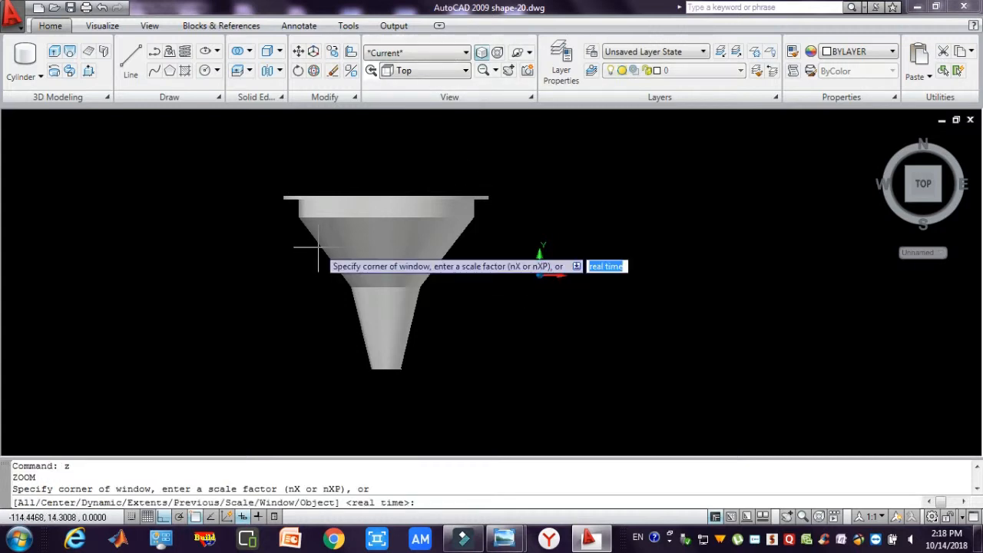
{"action": "left_click", "coordinate": [261, 165]}
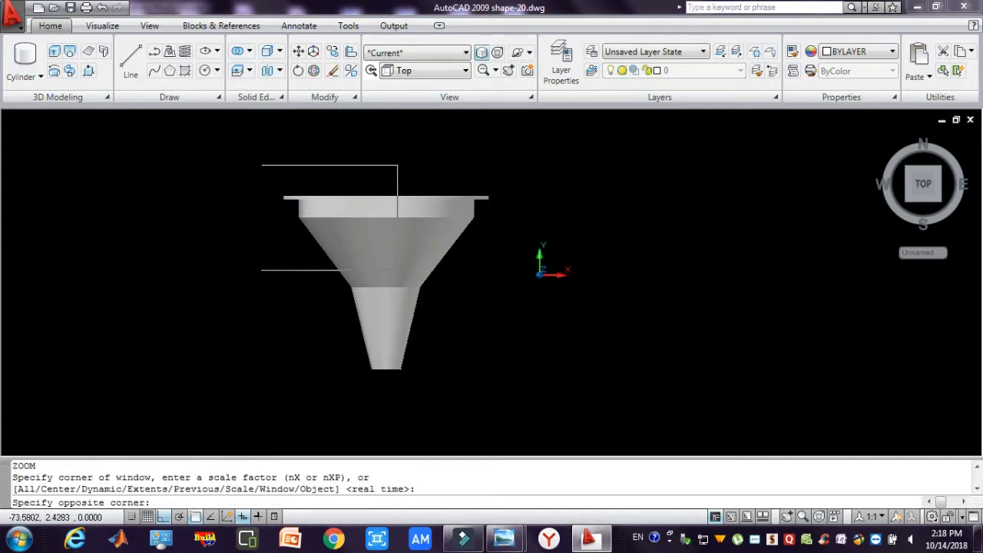
{"action": "left_click", "coordinate": [518, 390]}
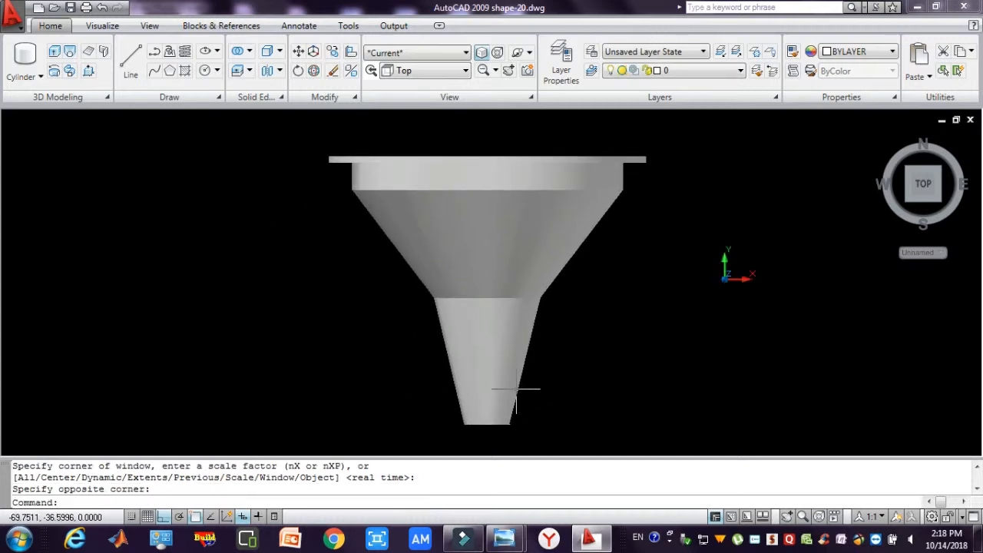
{"action": "key", "text": "Escape"}
{"action": "key", "text": "Escape"}
{"action": "key", "text": "Escape"}
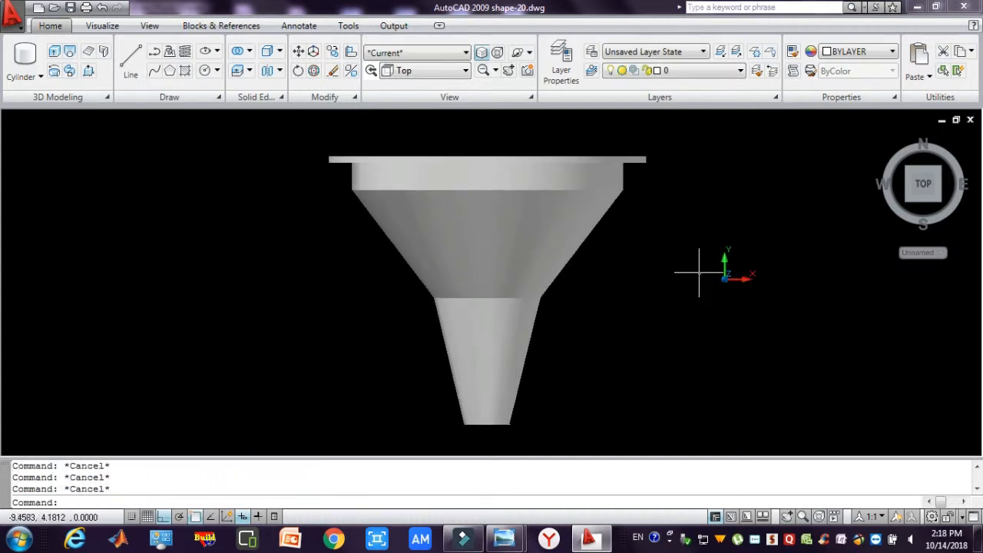
{"action": "left_click", "coordinate": [517, 52]}
{"action": "left_click_drag", "start_coordinate": [566, 249], "coordinate": [455, 285]}
{"action": "left_click", "coordinate": [485, 244]}
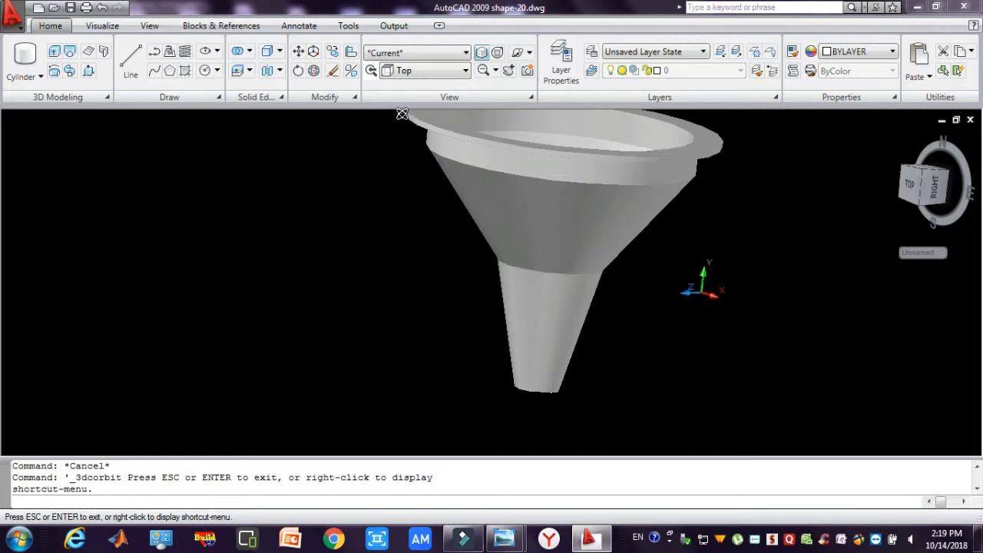
- View the funnel in the Southeast Isometric view
{"action": "left_click", "coordinate": [405, 72]}
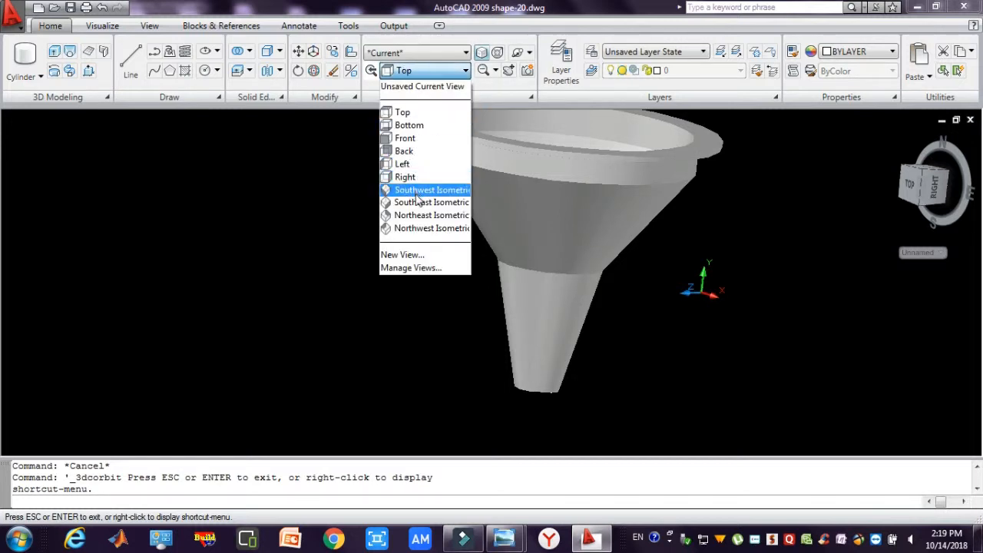
{"action": "left_click", "coordinate": [415, 203]}
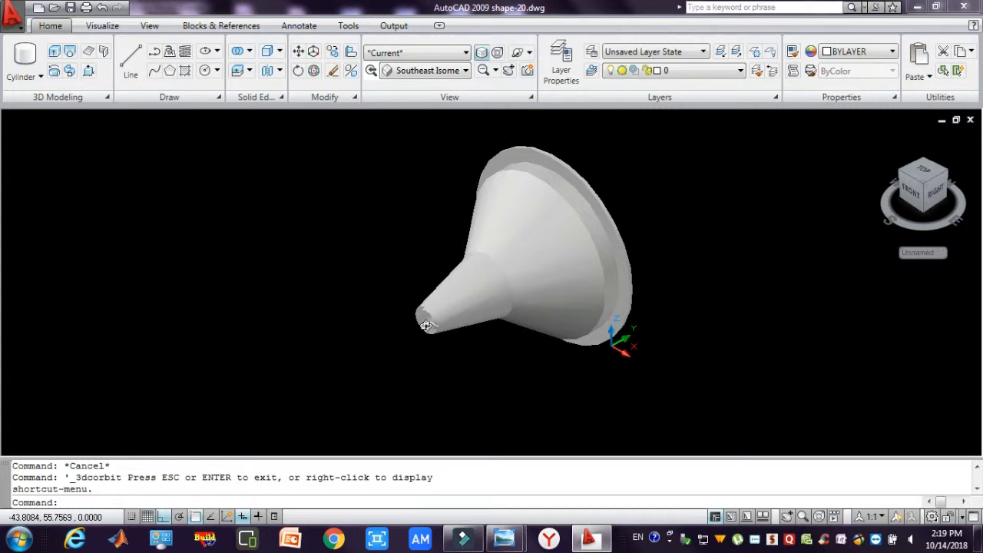
{"action": "key", "text": "Escape"}
{"action": "key", "text": "Escape"}
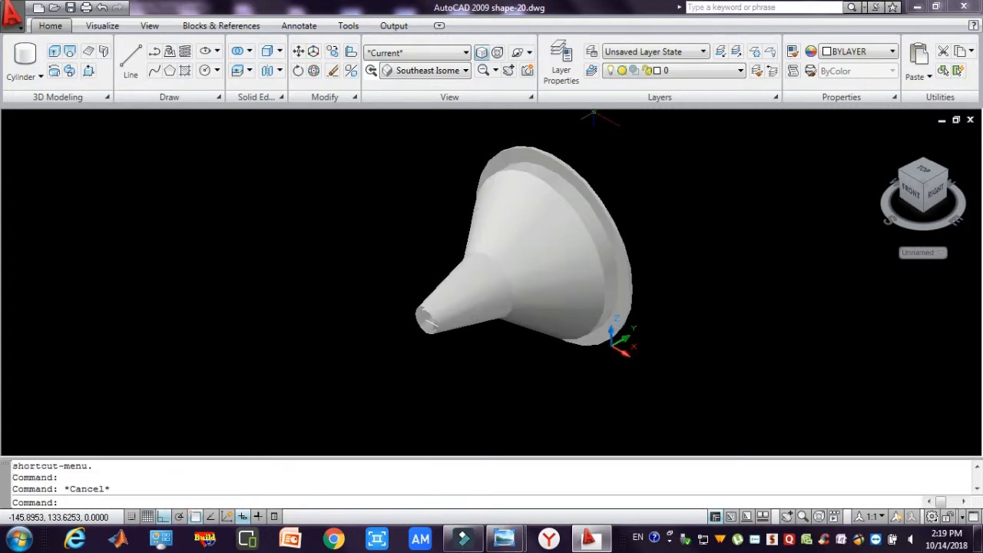
{"action": "key", "text": "Escape"}
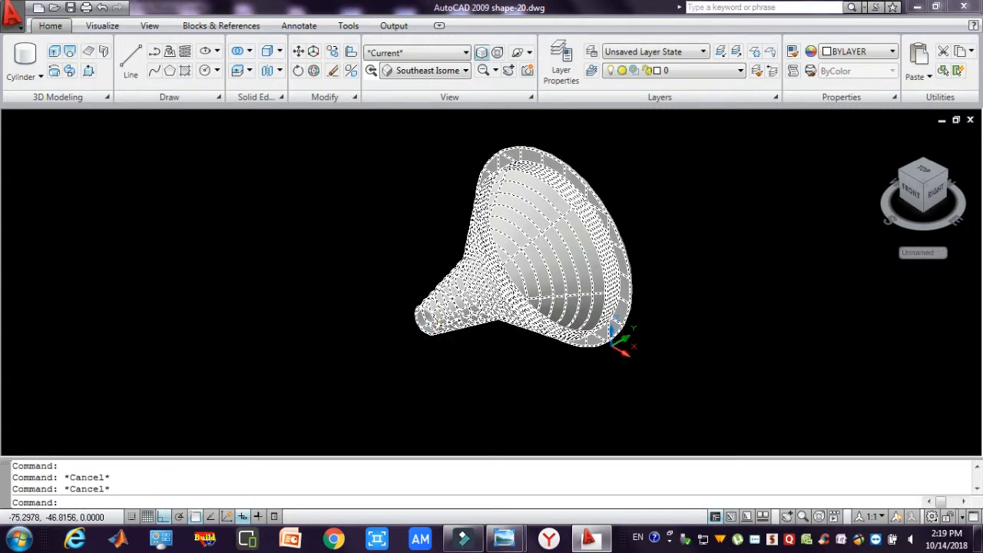
{"action": "left_click", "coordinate": [427, 319]}
{"action": "key", "text": "Escape"}
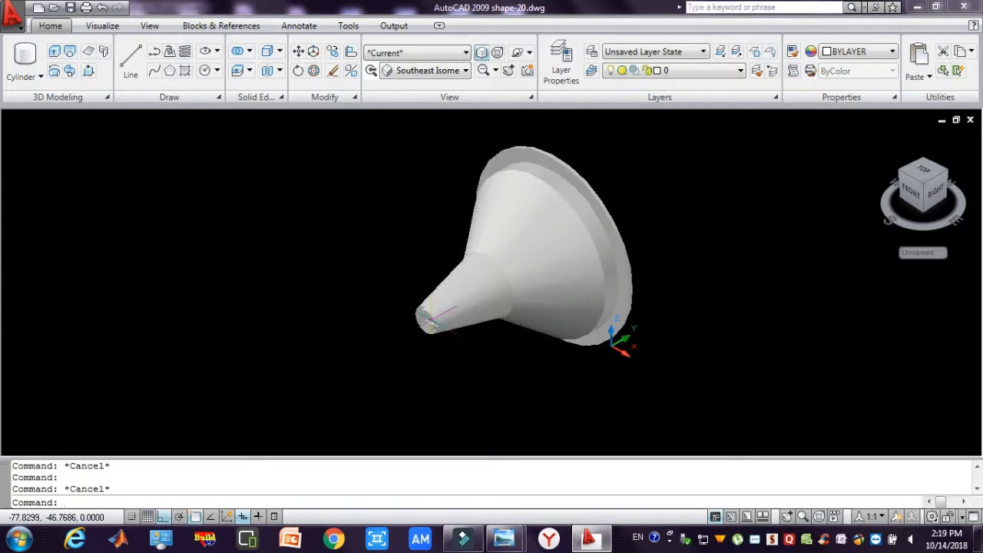
{"action": "left_click", "coordinate": [427, 70]}
{"action": "left_click", "coordinate": [494, 337]}
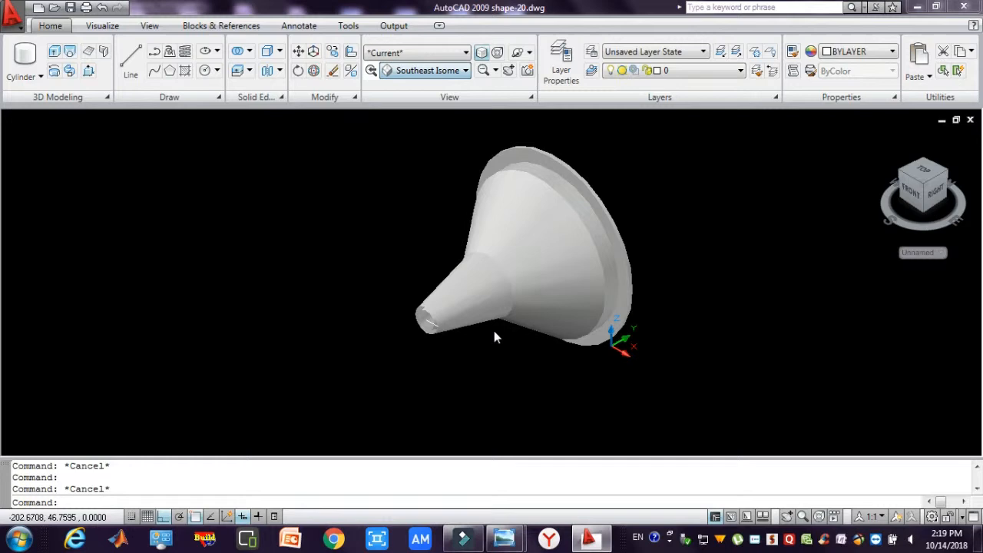
{"action": "left_click", "coordinate": [645, 387]}
{"action": "left_click", "coordinate": [518, 205]}
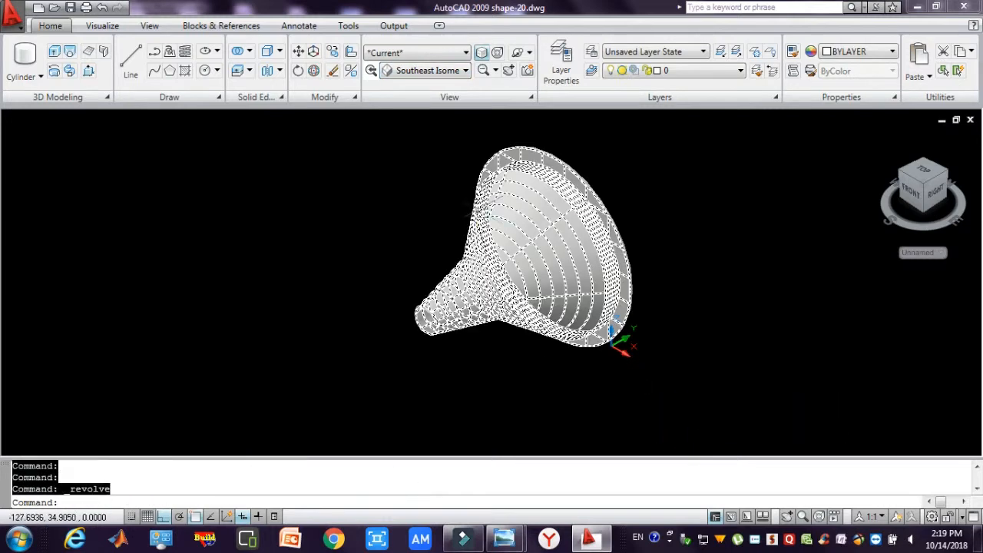
{"action": "key", "text": "Escape"}
{"action": "key", "text": "Escape"}
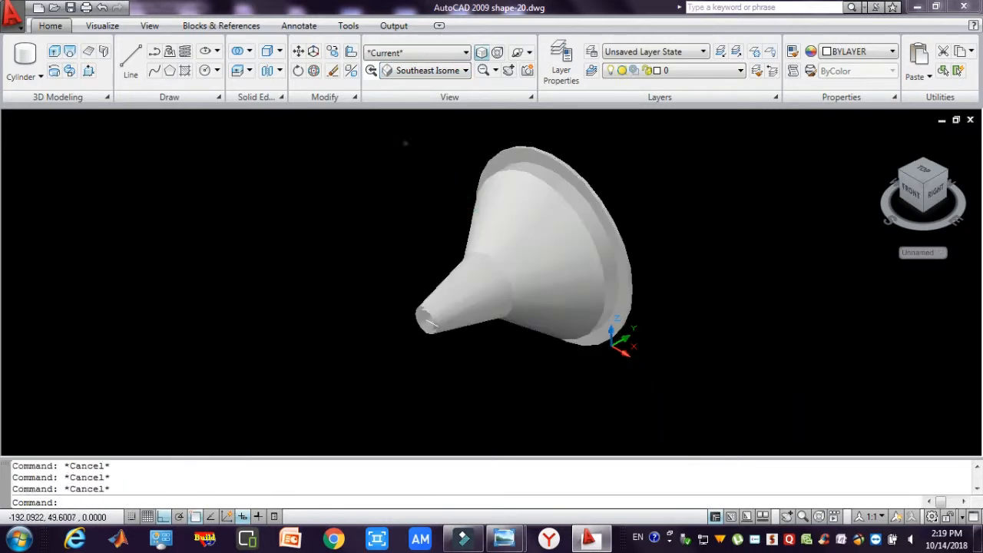
- Select the entire funnel with all its parts and cut it to the clipboard
{"action": "left_click", "coordinate": [378, 129]}
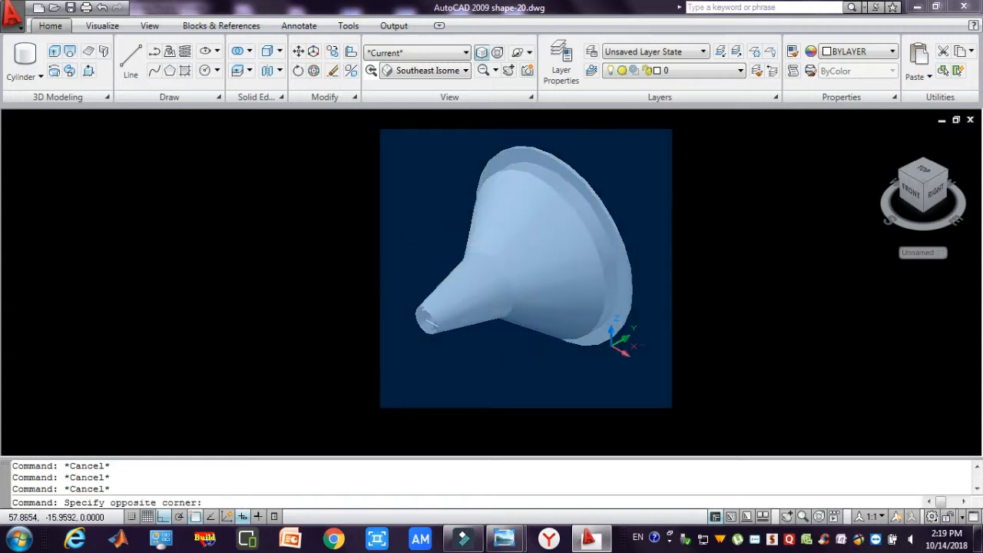
{"action": "left_click", "coordinate": [675, 401]}
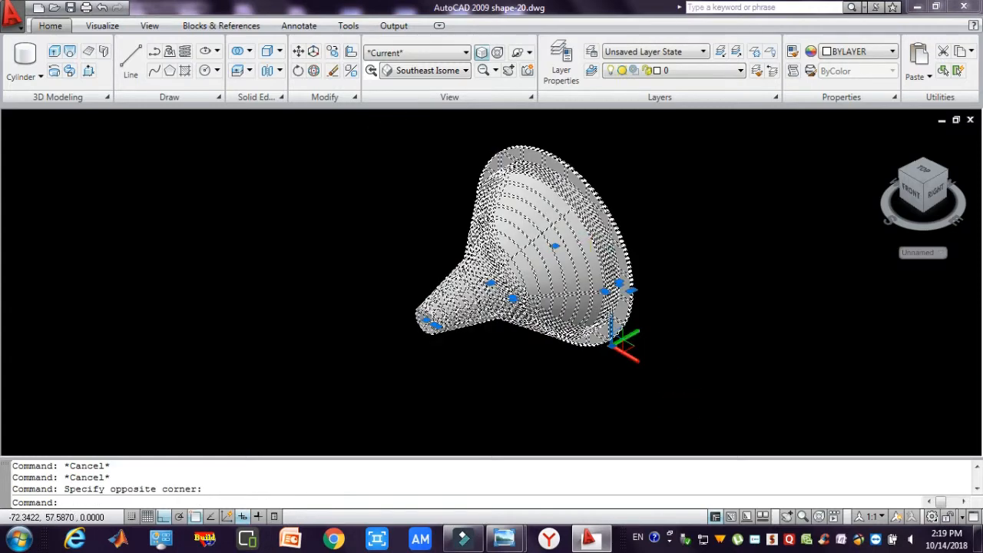
{"action": "right_click", "coordinate": [591, 345]}
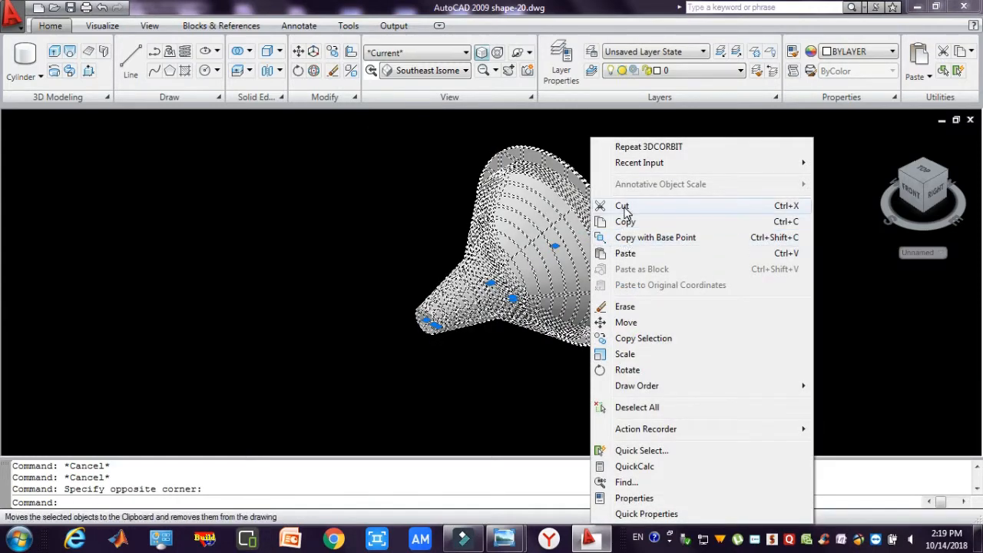
{"action": "left_click", "coordinate": [622, 206]}
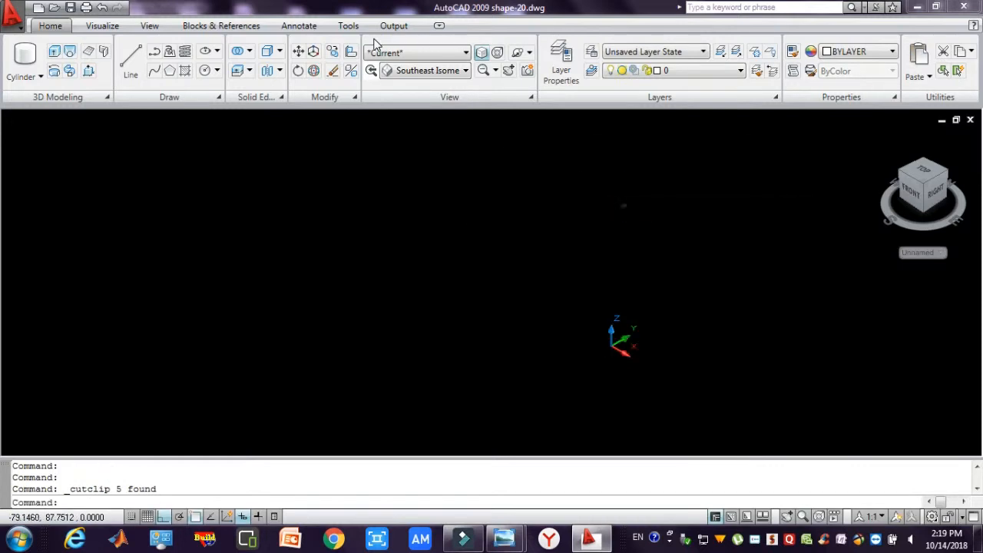
- Switch to the Right view and paste the funnel upright on the negative X side of the origin
{"action": "left_click", "coordinate": [399, 70]}
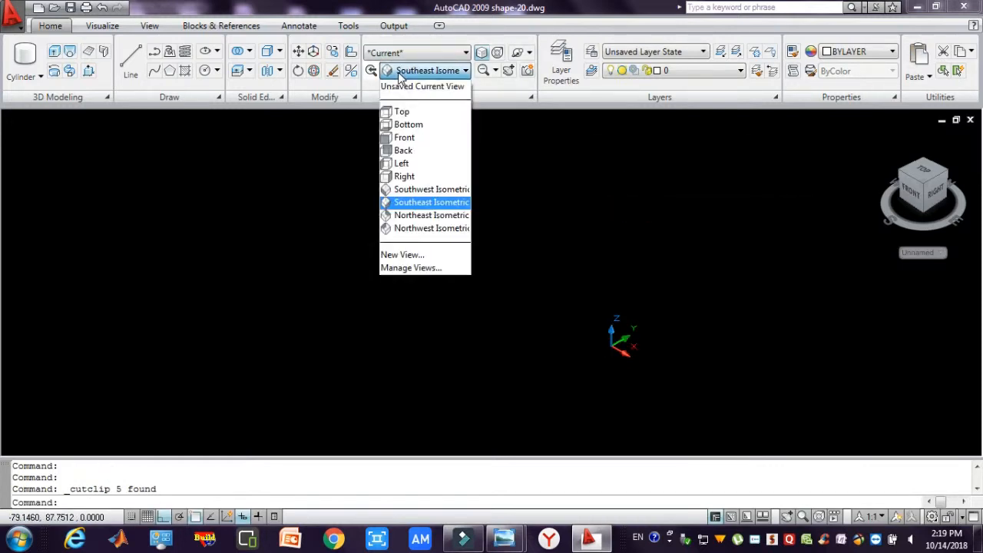
{"action": "left_click", "coordinate": [408, 176]}
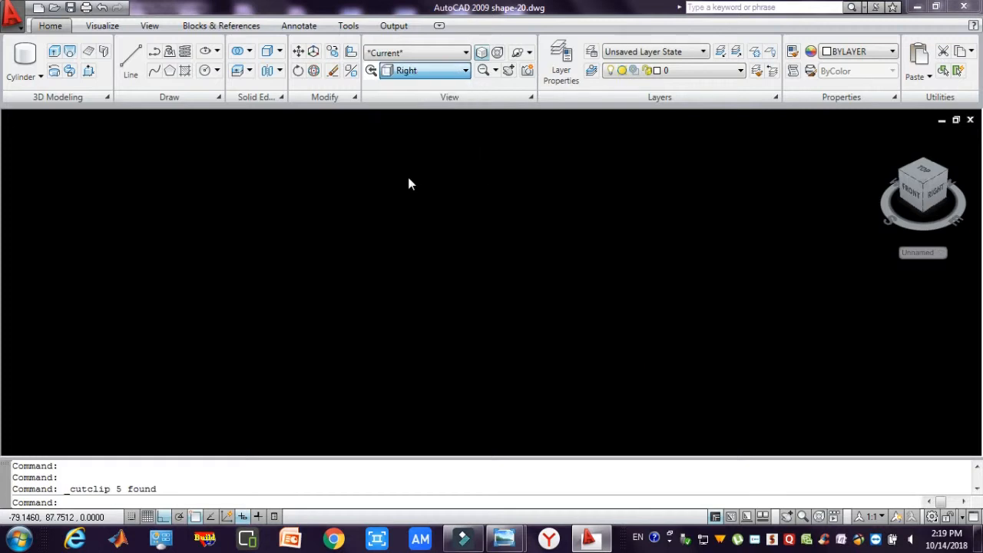
{"action": "left_click", "coordinate": [358, 231]}
{"action": "key", "text": "Escape"}
{"action": "right_click", "coordinate": [352, 231]}
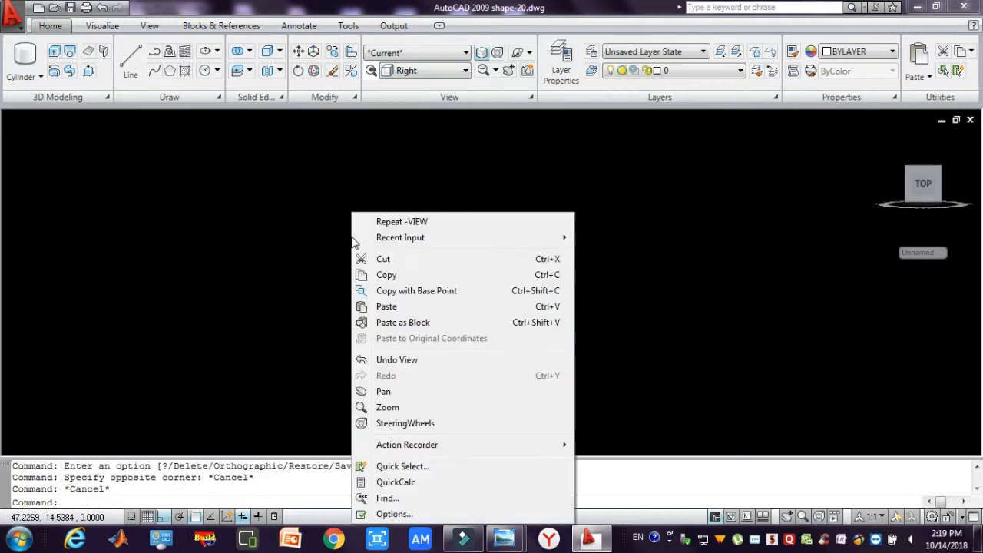
{"action": "left_click", "coordinate": [387, 307]}
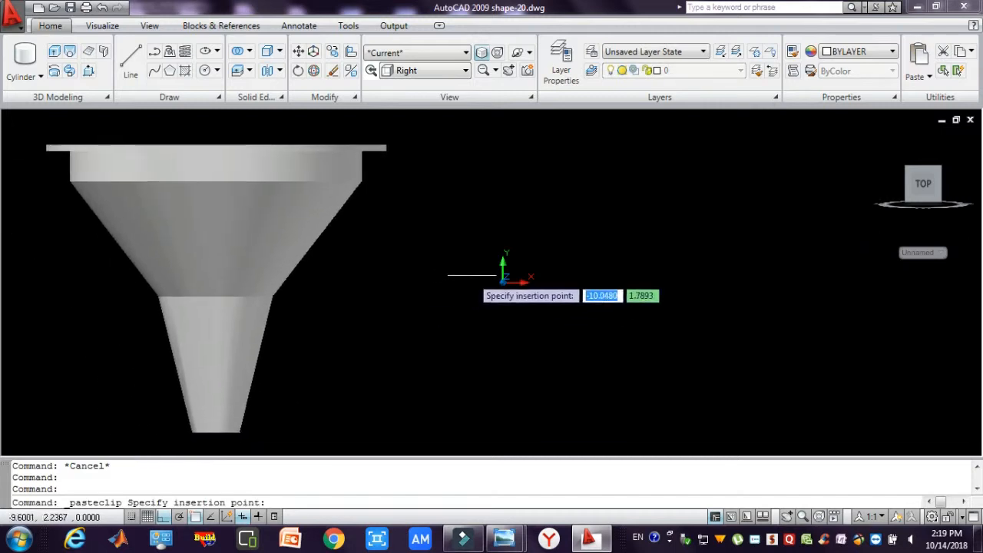
{"action": "key", "text": "Escape"}
{"action": "key", "text": "Escape"}
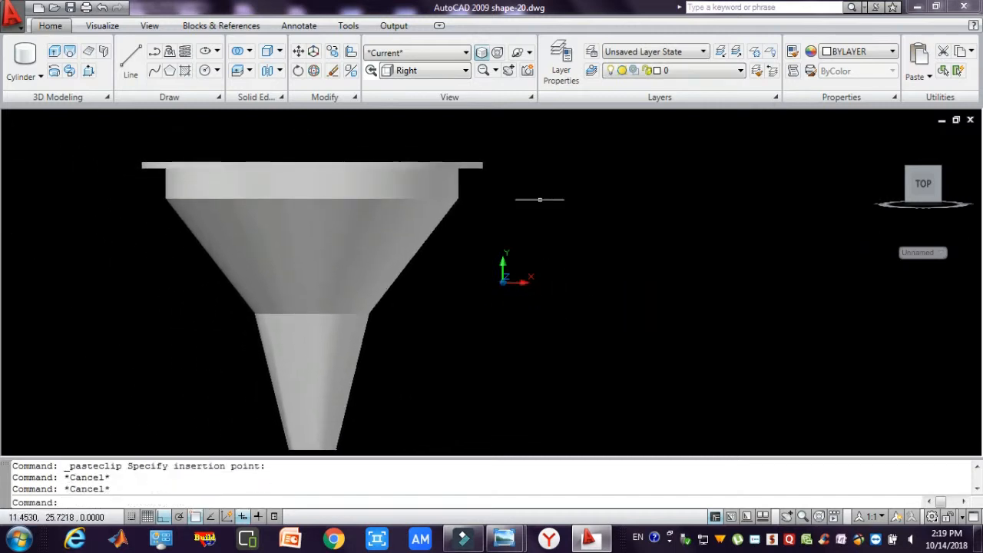
{"action": "key", "text": "Escape"}
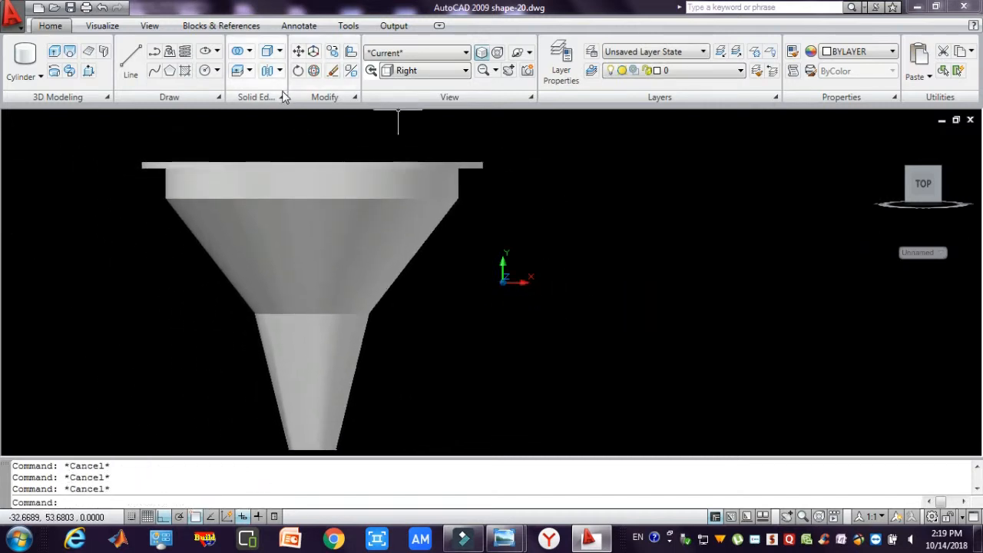
- Draw a polyline beside the funnel's rim, about 21 units horizontally away from it, with a vertical segment about three times as long going down
{"action": "left_click", "coordinate": [154, 52]}
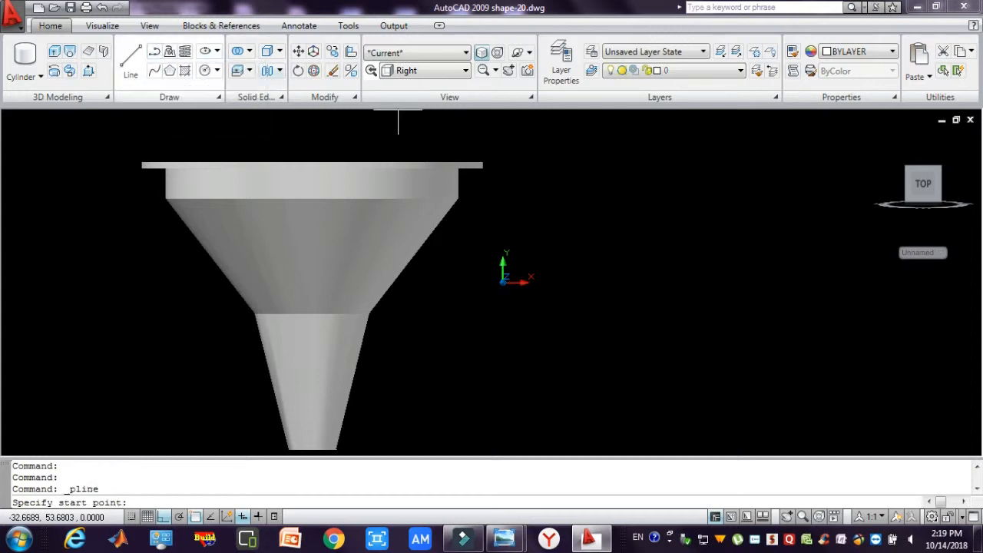
{"action": "left_click", "coordinate": [510, 162]}
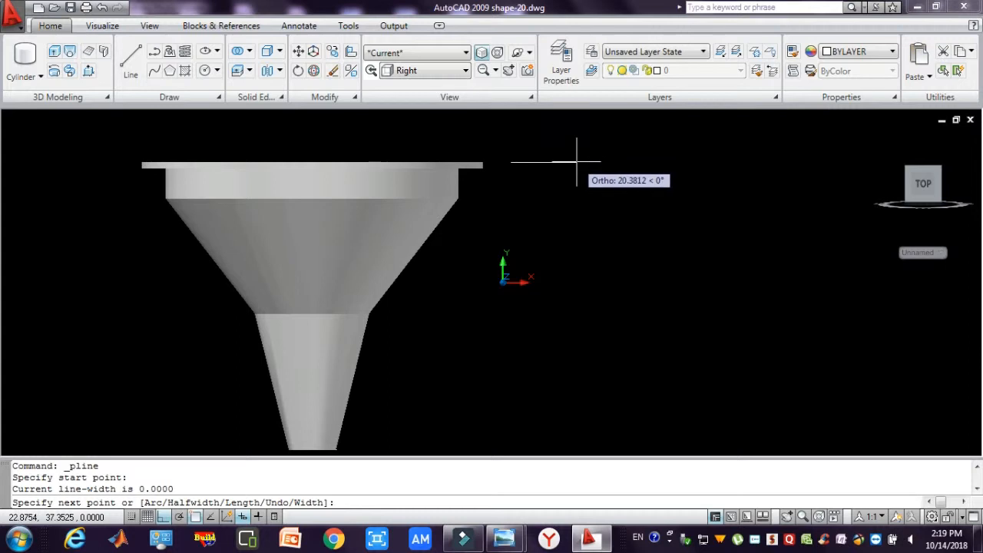
{"action": "left_click", "coordinate": [580, 162]}
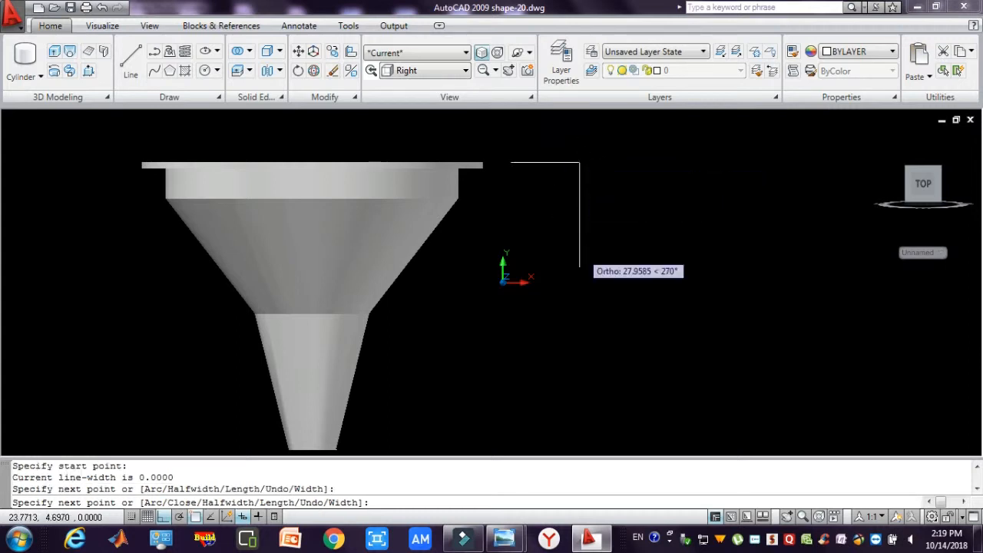
{"action": "left_click", "coordinate": [576, 366]}
{"action": "key", "text": "Escape"}
{"action": "key", "text": "Escape"}
{"action": "key", "text": "Escape"}
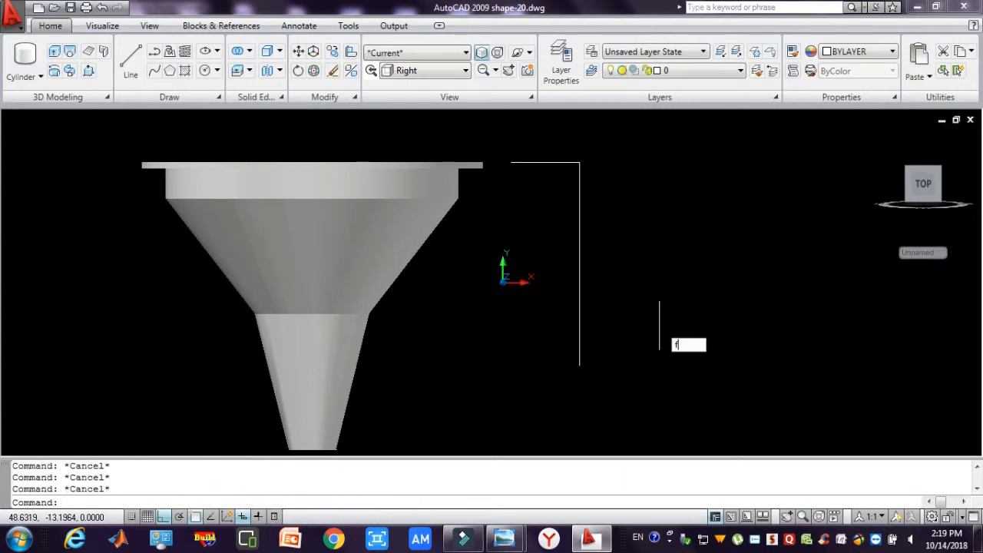
- Fillet the corner of the polyline beside the funnel with a radius of 20
{"action": "type", "text": "f"}
{"action": "key", "text": "Return"}
{"action": "key", "text": "Return"}
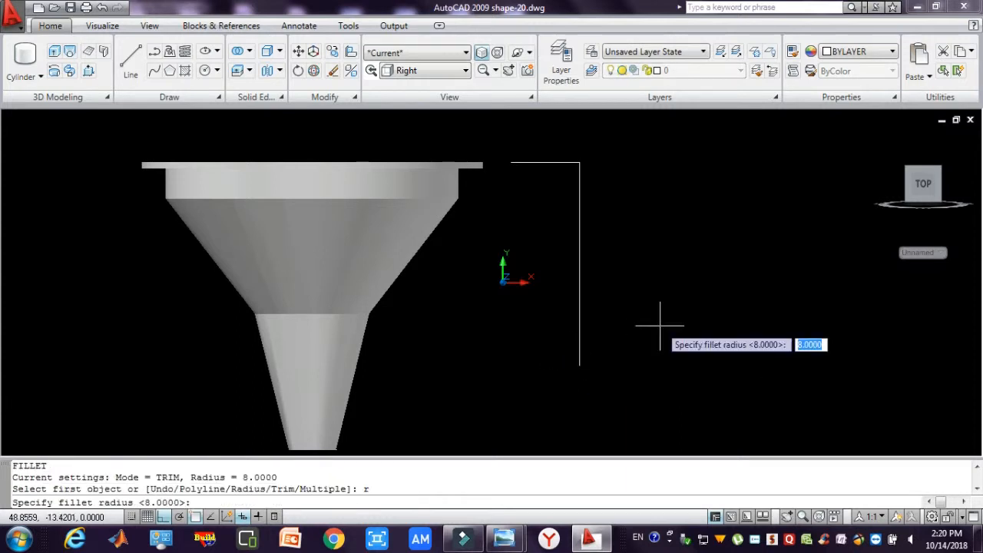
{"action": "key", "text": "Return"}
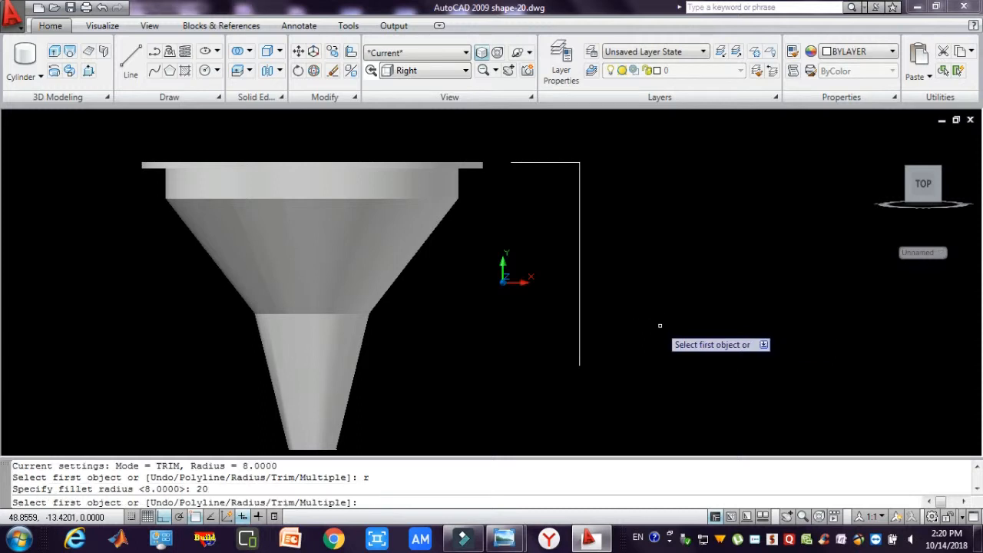
{"action": "left_click", "coordinate": [548, 162]}
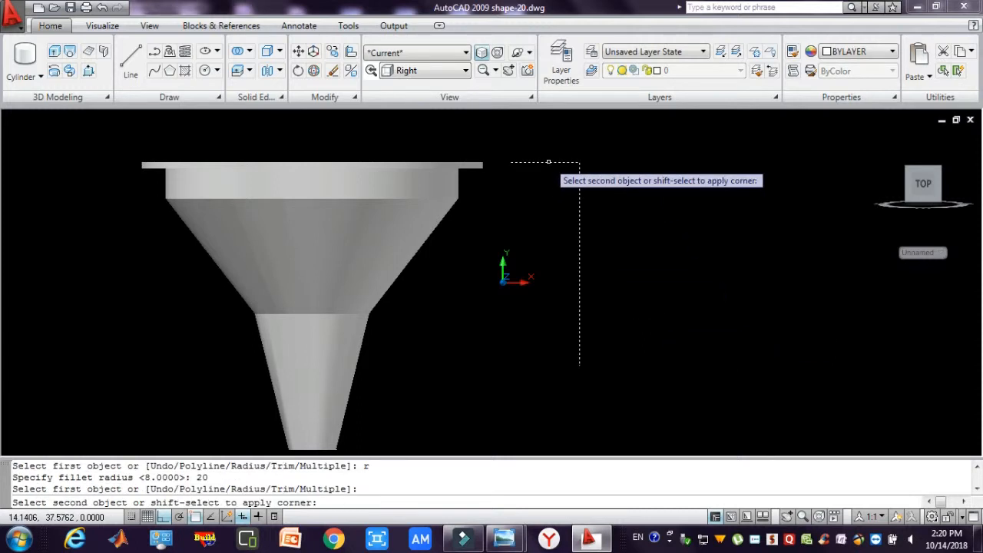
{"action": "left_click", "coordinate": [579, 186]}
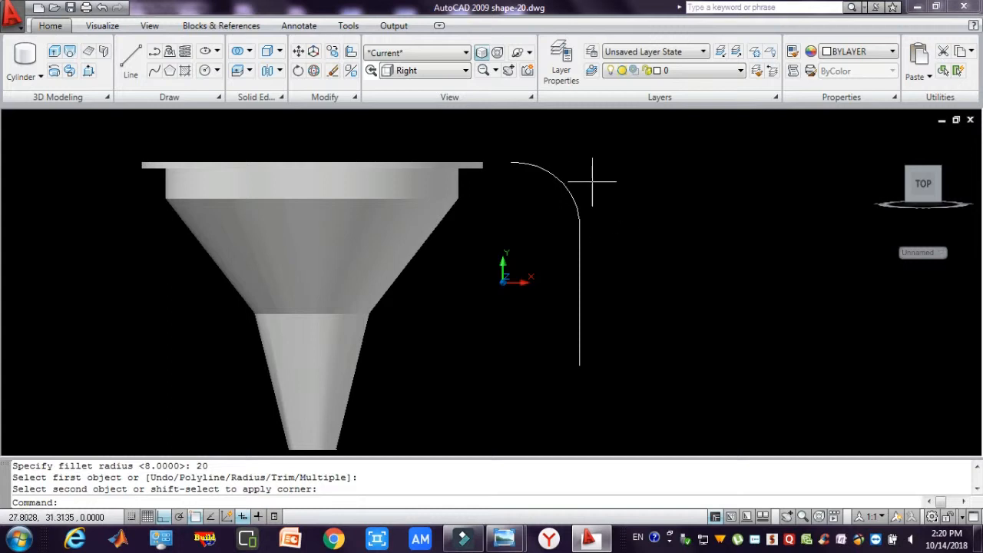
{"action": "key", "text": "Escape"}
{"action": "key", "text": "Escape"}
- Offset the filleted polyline 2 units inward, towards the funnel
{"action": "left_click", "coordinate": [586, 164]}
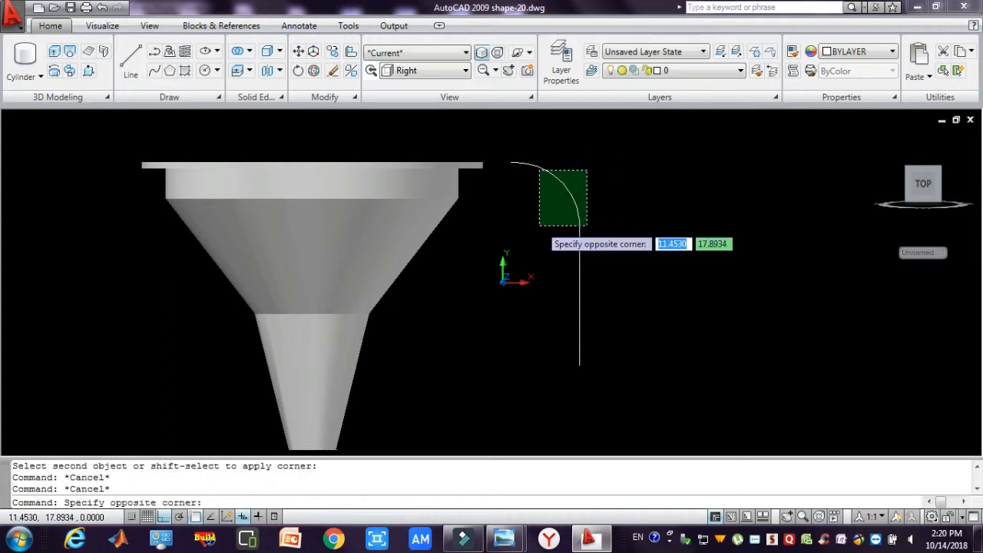
{"action": "left_click", "coordinate": [540, 225]}
{"action": "key", "text": "Return"}
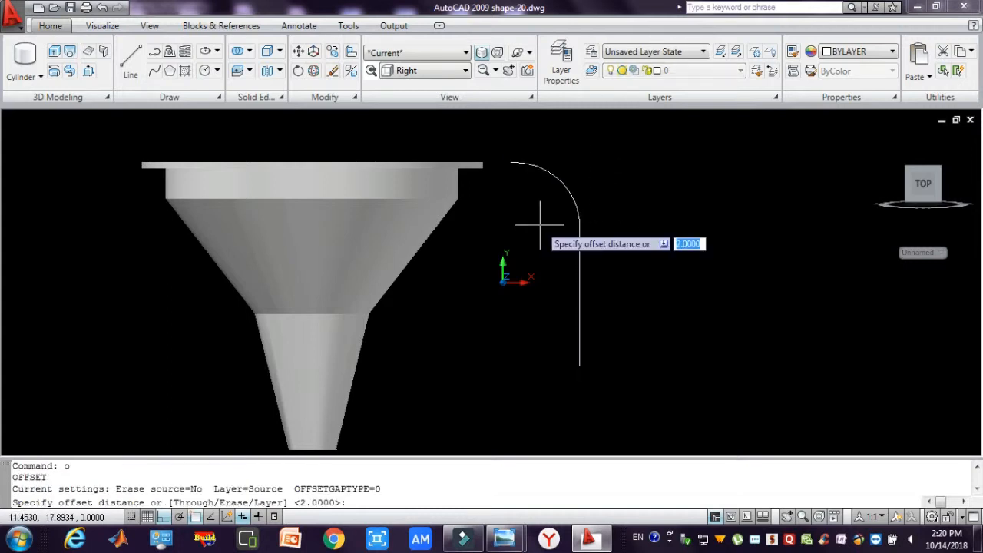
{"action": "left_click", "coordinate": [572, 202]}
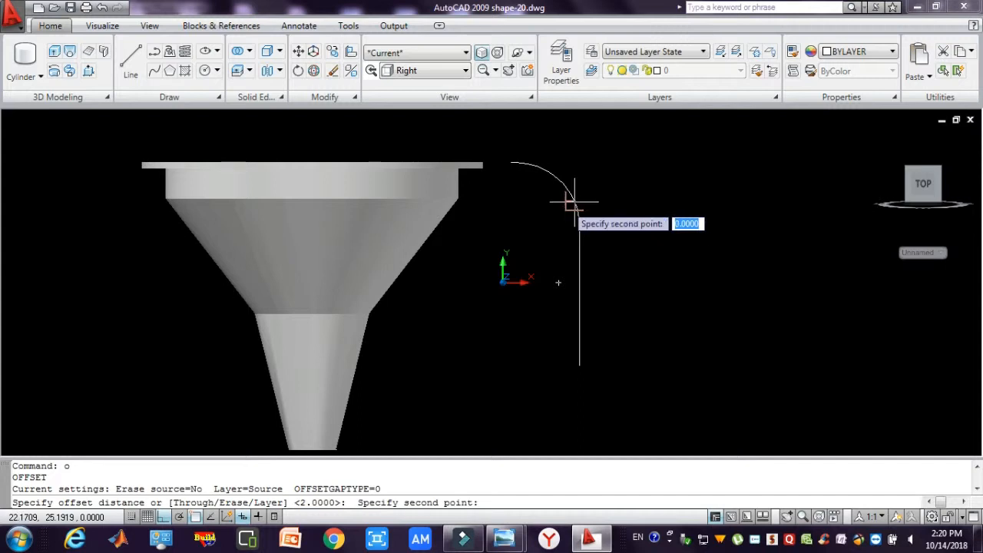
{"action": "type", "text": "2"}
{"action": "key", "text": "Return"}
{"action": "left_click", "coordinate": [509, 248]}
{"action": "key", "text": "Escape"}
{"action": "key", "text": "Escape"}
{"action": "key", "text": "Escape"}
{"action": "key", "text": "Escape"}
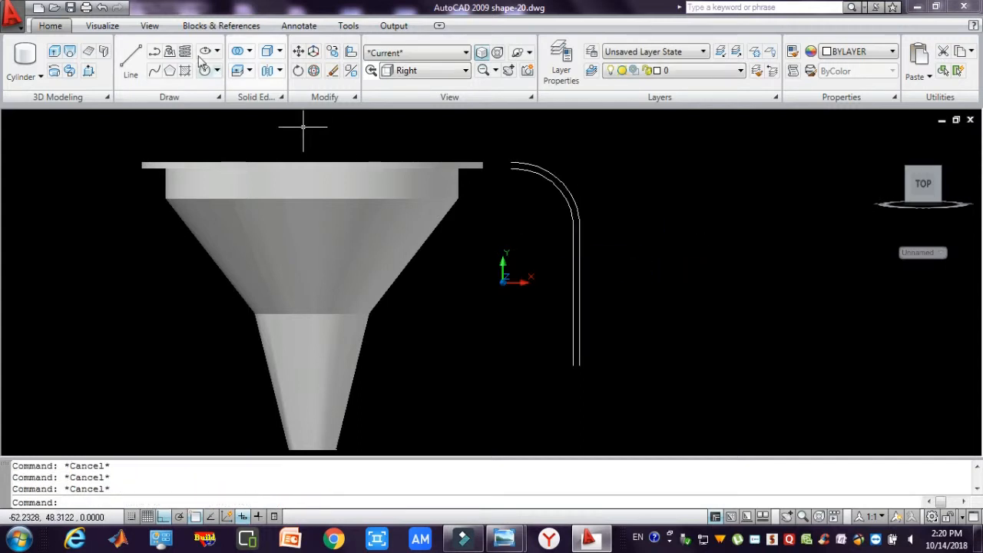
- Close both open ends between the two parallel curves with short polyline segments and switch to the Southeast Isometric view
{"action": "left_click", "coordinate": [154, 52]}
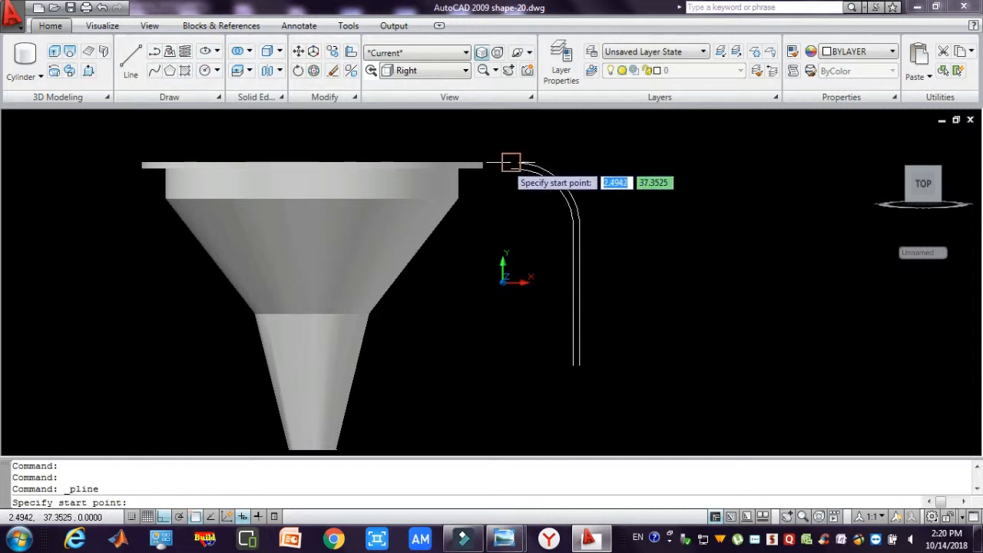
{"action": "left_click", "coordinate": [510, 165]}
{"action": "key", "text": "Escape"}
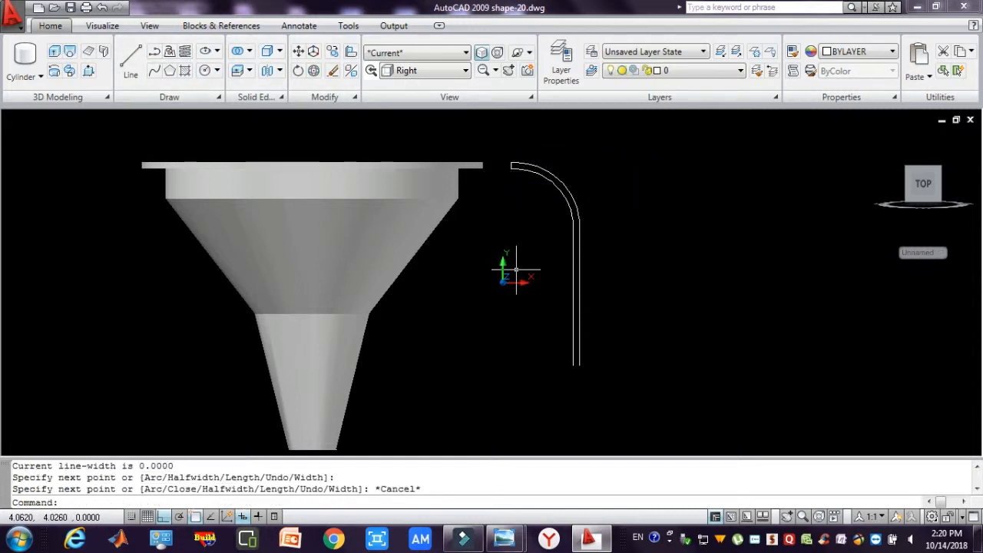
{"action": "left_click", "coordinate": [155, 53]}
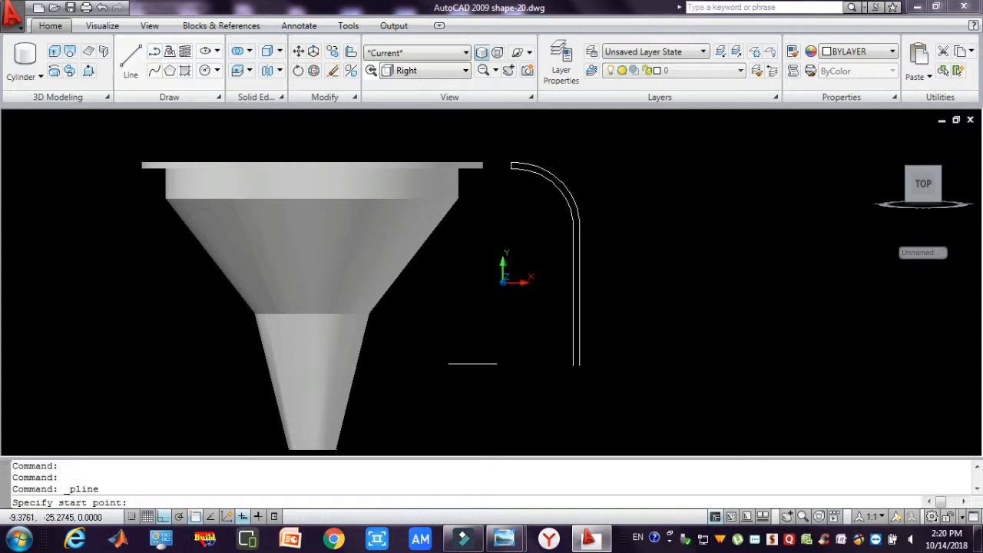
{"action": "left_click", "coordinate": [578, 365]}
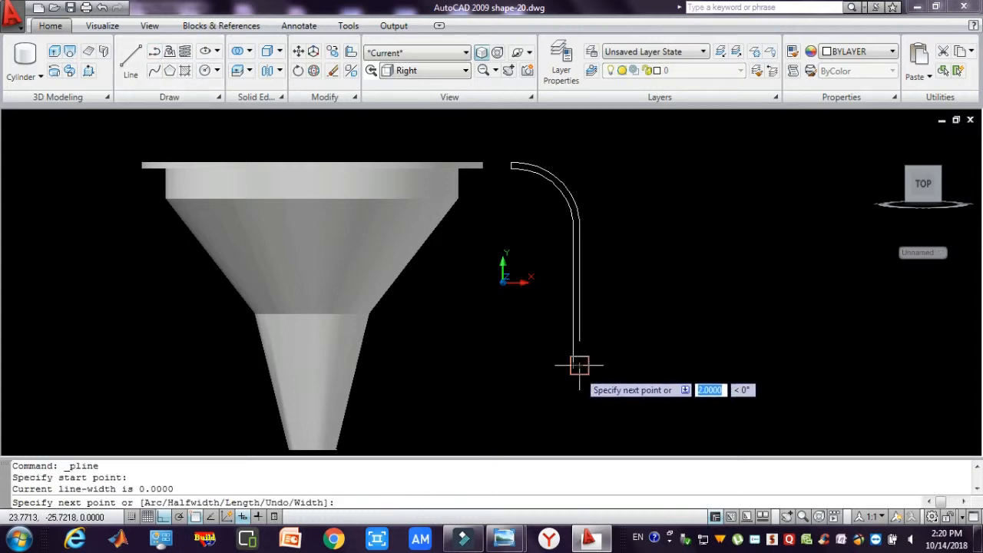
{"action": "key", "text": "Escape"}
{"action": "key", "text": "Escape"}
{"action": "key", "text": "Escape"}
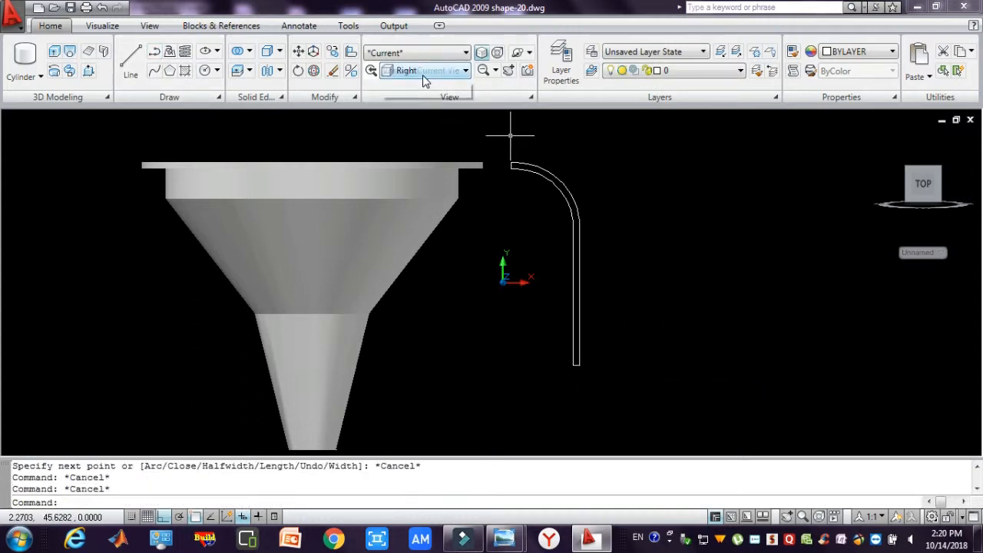
{"action": "left_click", "coordinate": [427, 70]}
{"action": "left_click", "coordinate": [420, 206]}
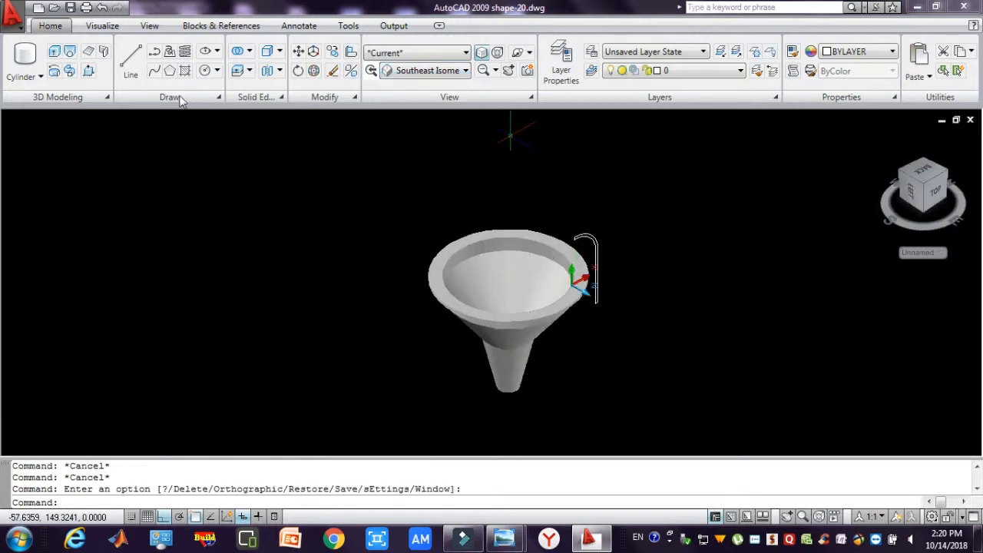
{"action": "left_click", "coordinate": [57, 57]}
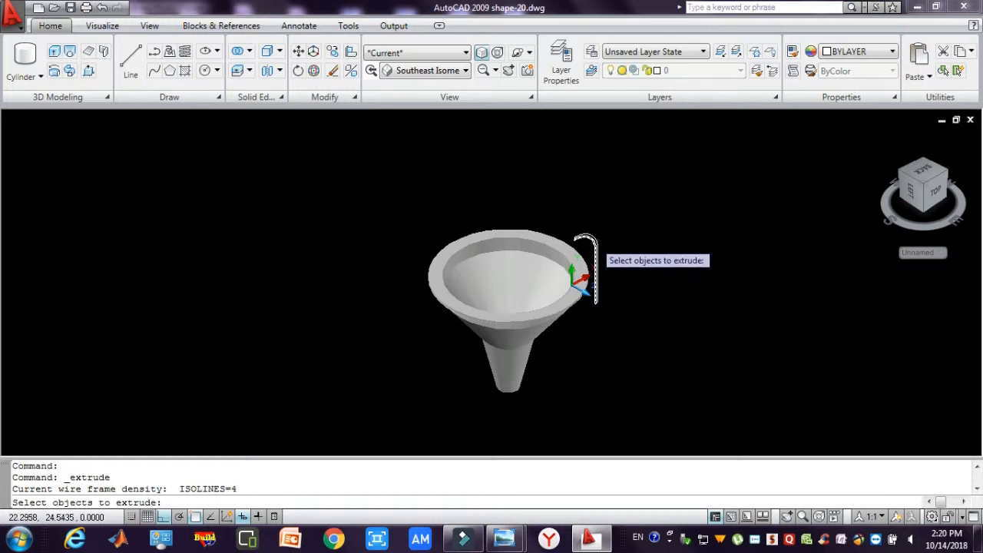
{"action": "key", "text": "Escape"}
{"action": "key", "text": "Escape"}
{"action": "key", "text": "Escape"}
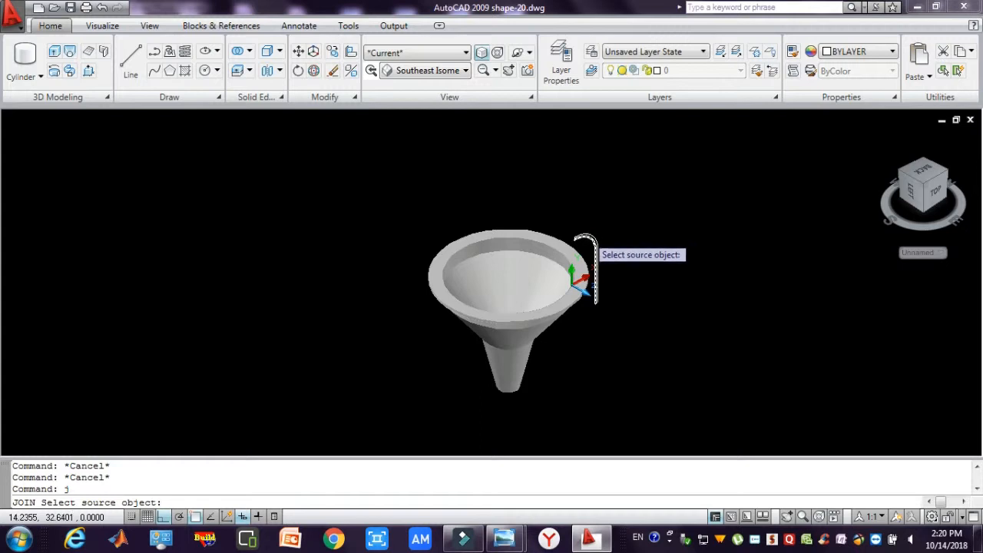
- Join both curves and their end segments into one closed polyline
{"action": "left_click", "coordinate": [589, 238]}
{"action": "left_click", "coordinate": [573, 222]}
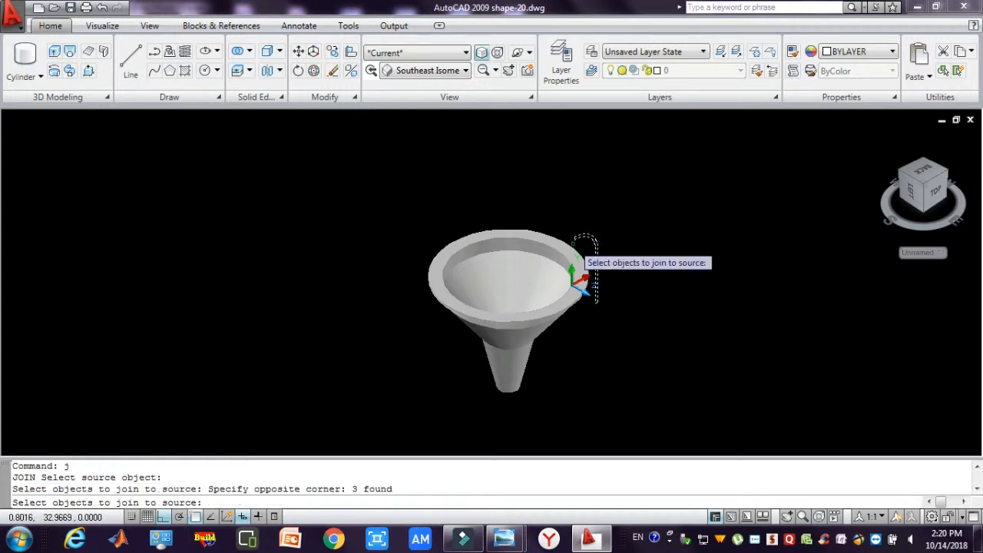
{"action": "left_click", "coordinate": [599, 318]}
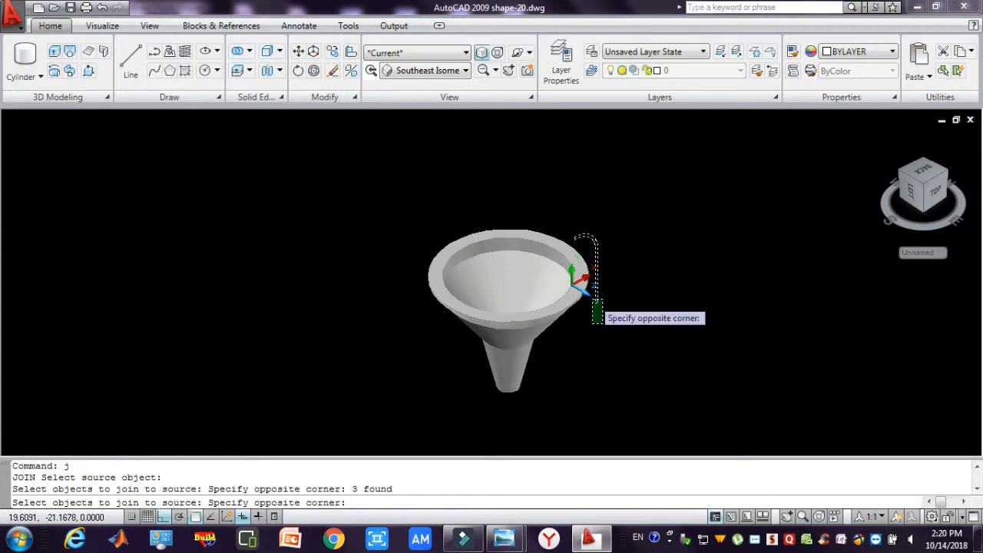
{"action": "left_click", "coordinate": [593, 300]}
{"action": "key", "text": "Return"}
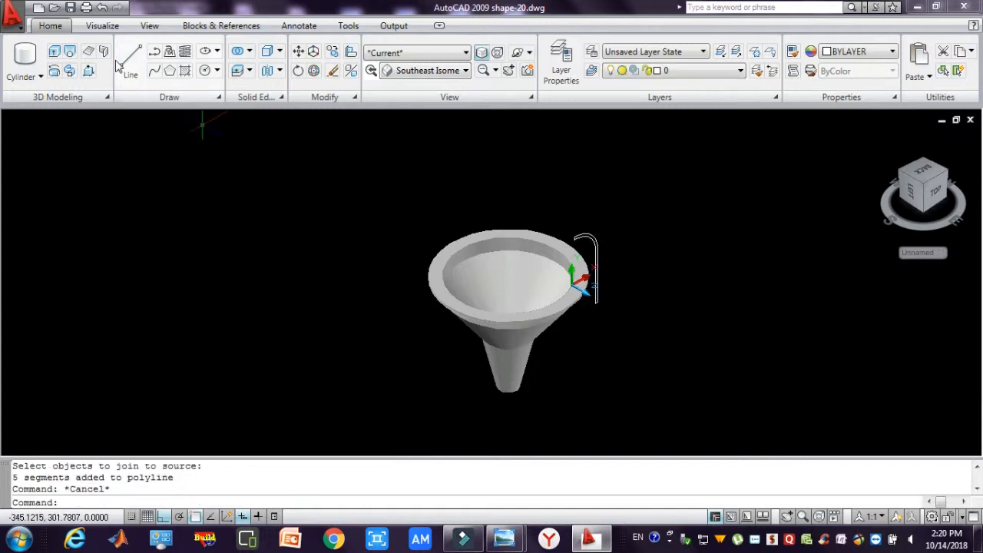
- Extrude the closed handle profile to a height of about 8 units
{"action": "left_click", "coordinate": [54, 51]}
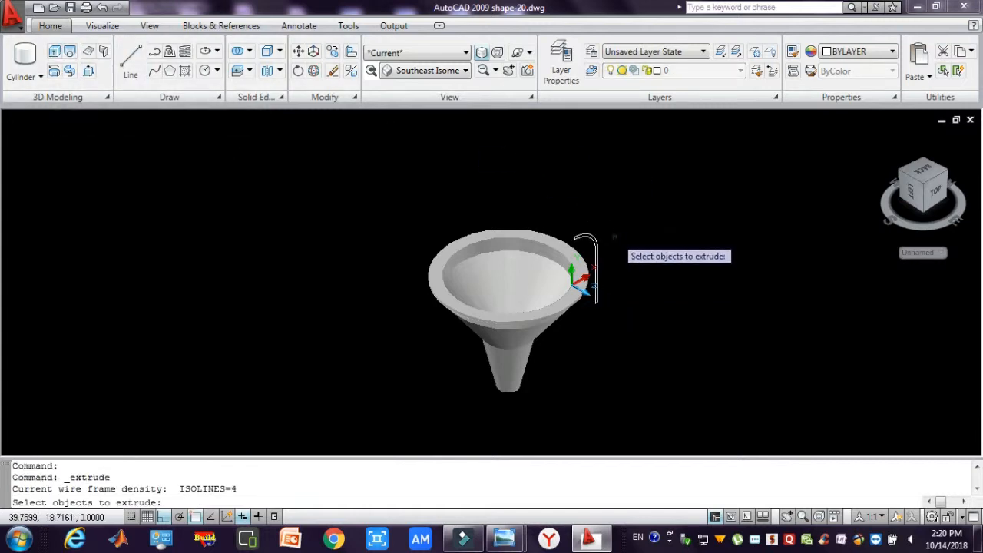
{"action": "key", "text": "Return"}
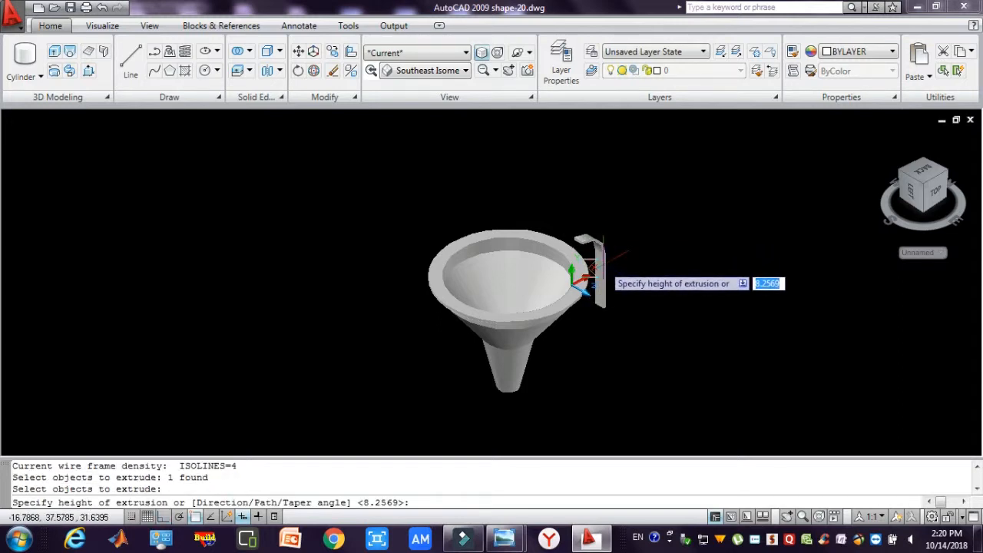
{"action": "key", "text": "Escape"}
{"action": "key", "text": "Escape"}
{"action": "key", "text": "Escape"}
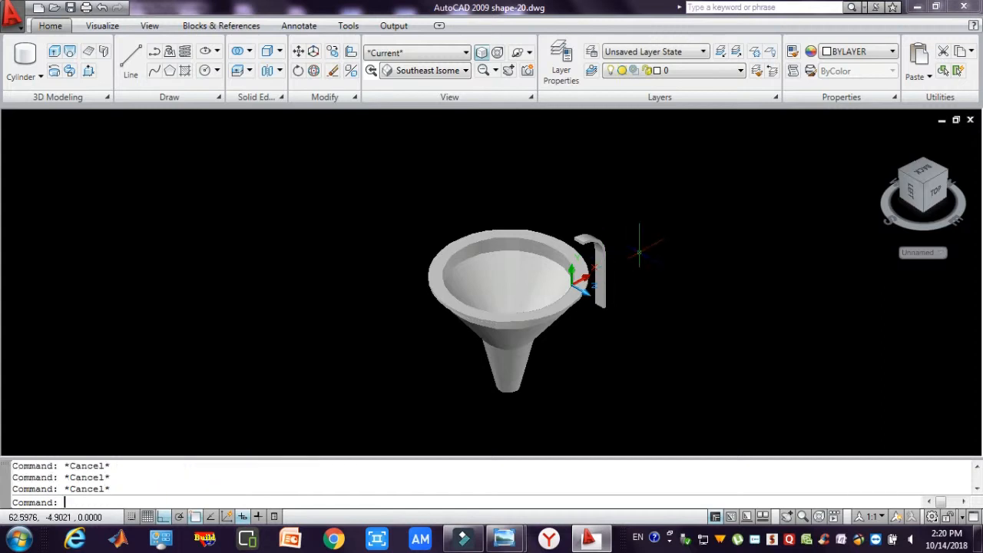
- Move the curved handle about 10 units horizontally towards the funnel so its upper end meets the rim's outer edge
{"action": "type", "text": "z"}
{"action": "key", "text": "Return"}
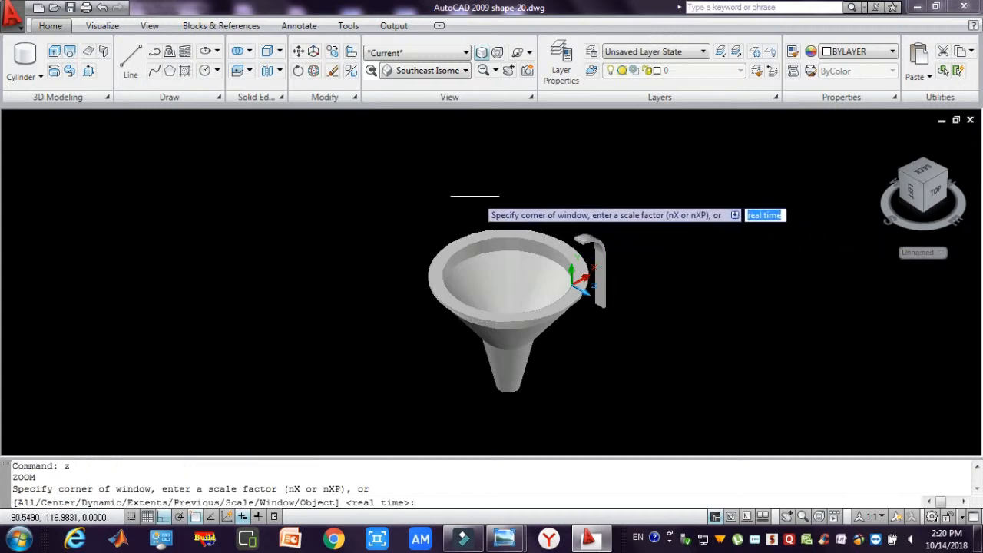
{"action": "left_click", "coordinate": [472, 197]}
{"action": "left_click", "coordinate": [669, 336]}
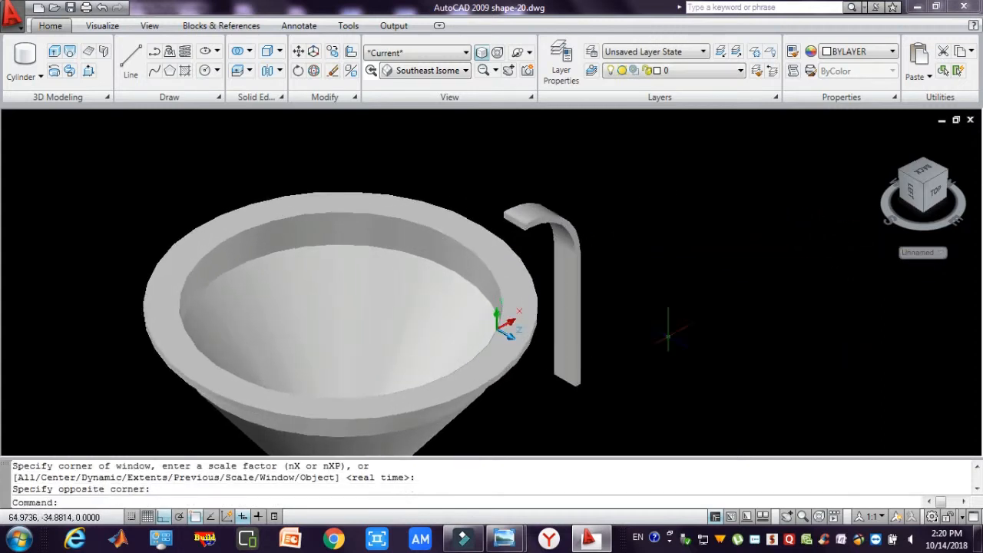
{"action": "key", "text": "Escape"}
{"action": "key", "text": "Escape"}
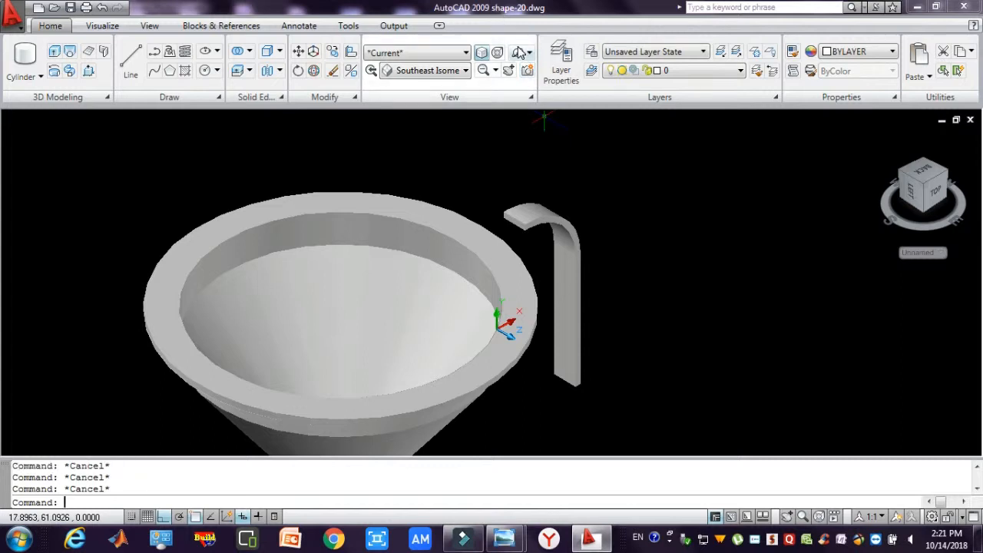
{"action": "left_click", "coordinate": [519, 52]}
{"action": "left_click_drag", "start_coordinate": [562, 285], "coordinate": [480, 219]}
{"action": "key", "text": "Escape"}
{"action": "left_click", "coordinate": [562, 166]}
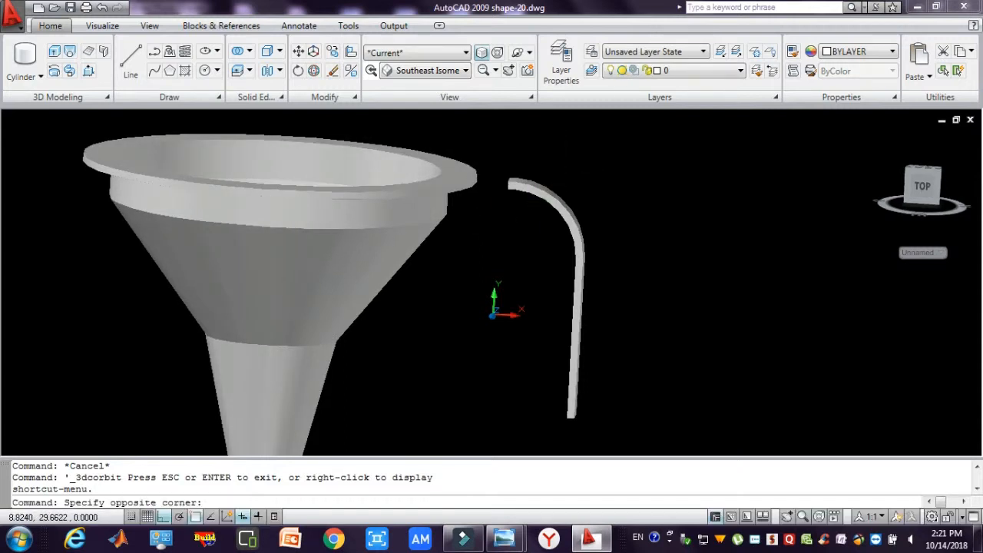
{"action": "left_click", "coordinate": [532, 204]}
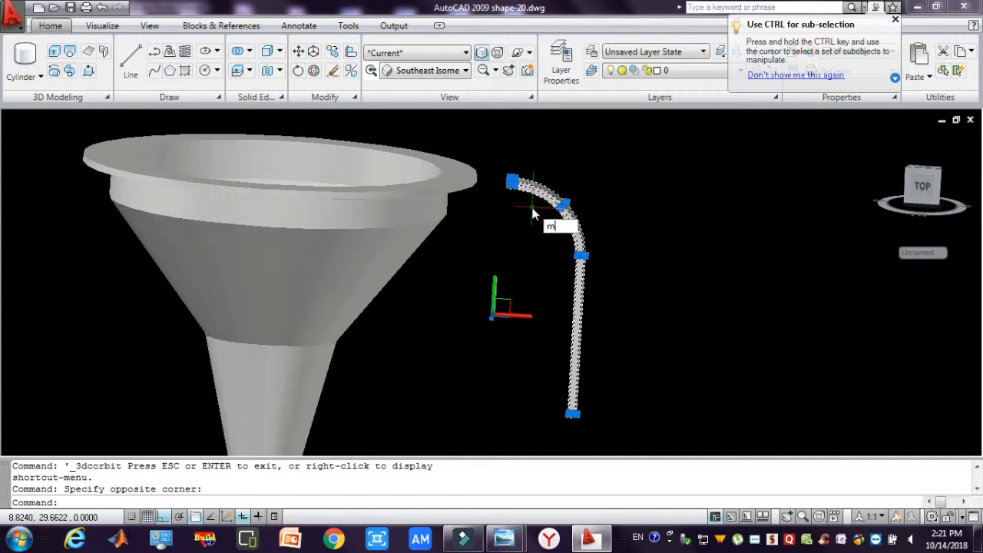
{"action": "key", "text": "Return"}
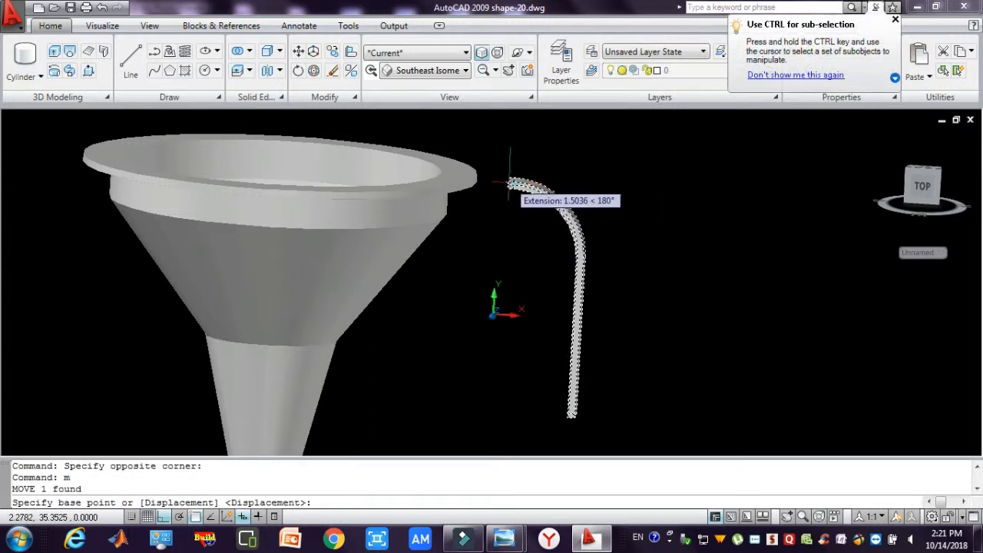
{"action": "left_click", "coordinate": [510, 183]}
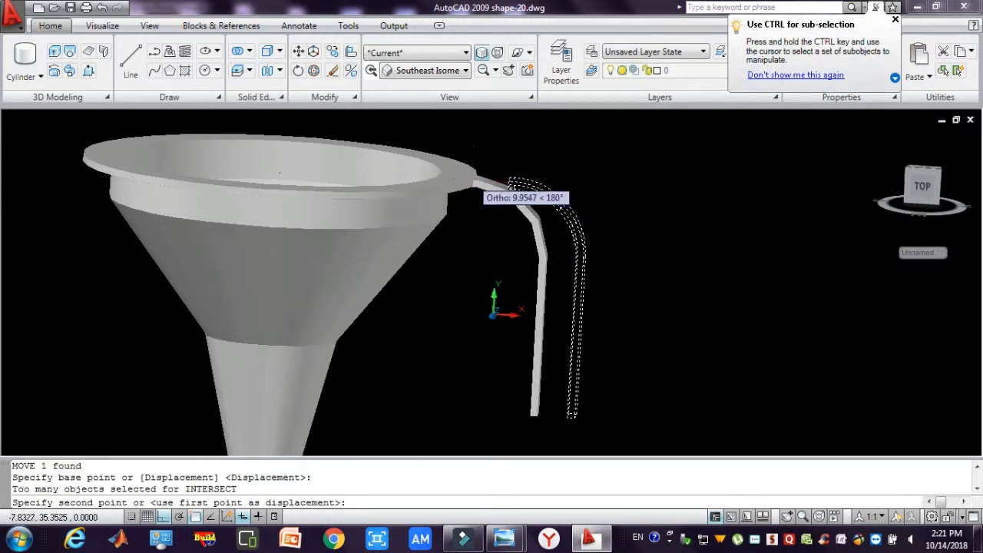
{"action": "left_click", "coordinate": [471, 179]}
{"action": "key", "text": "Escape"}
{"action": "key", "text": "Escape"}
{"action": "key", "text": "Escape"}
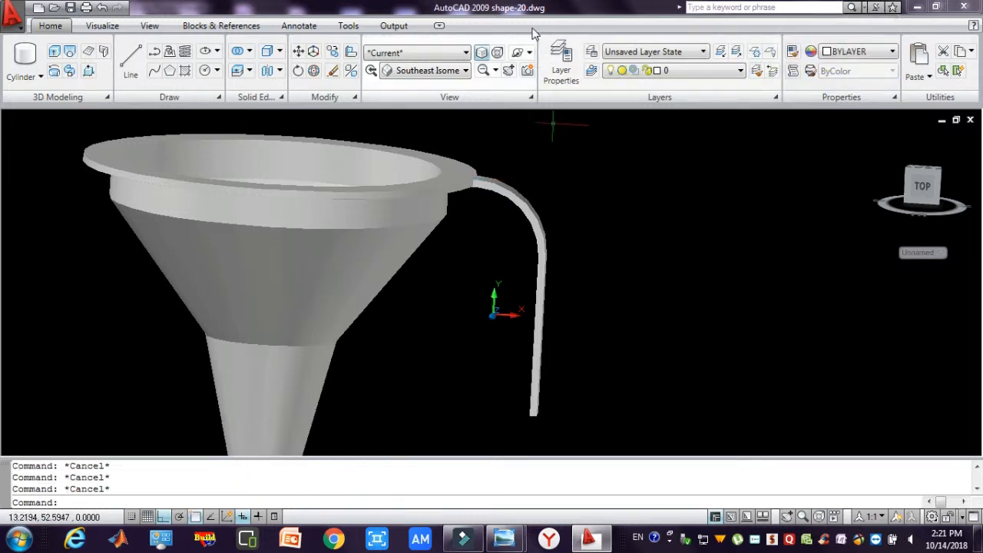
- Nudge the handle about 0.4 units straight up at the funnel's rim, checking the joint from the side
{"action": "left_click", "coordinate": [518, 54]}
{"action": "left_click_drag", "start_coordinate": [506, 180], "coordinate": [450, 193]}
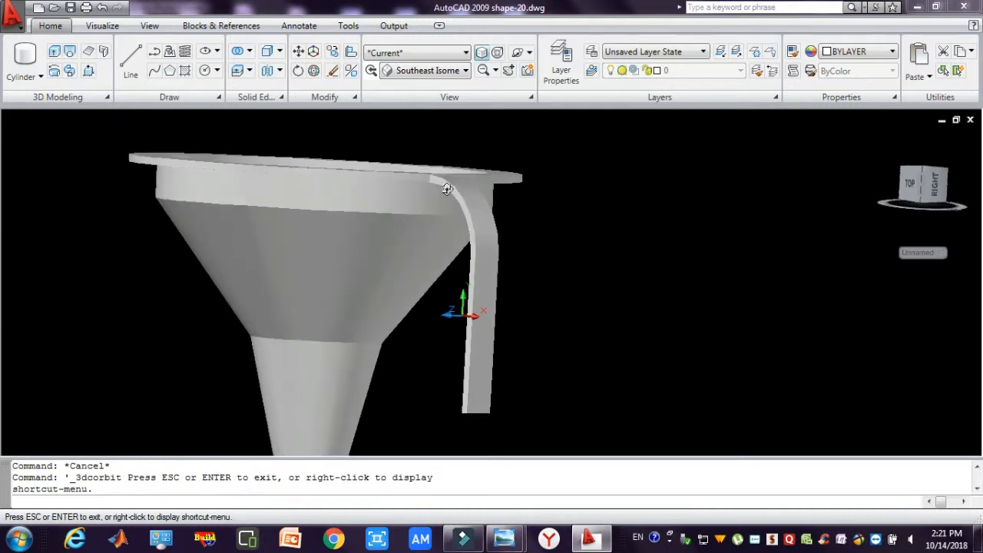
{"action": "key", "text": "Escape"}
{"action": "left_click", "coordinate": [485, 247]}
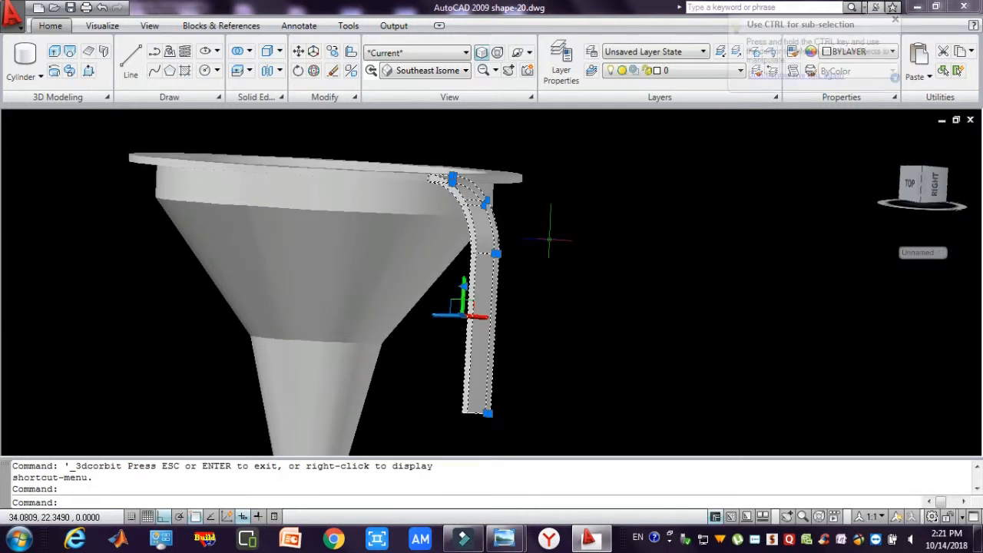
{"action": "key", "text": "Return"}
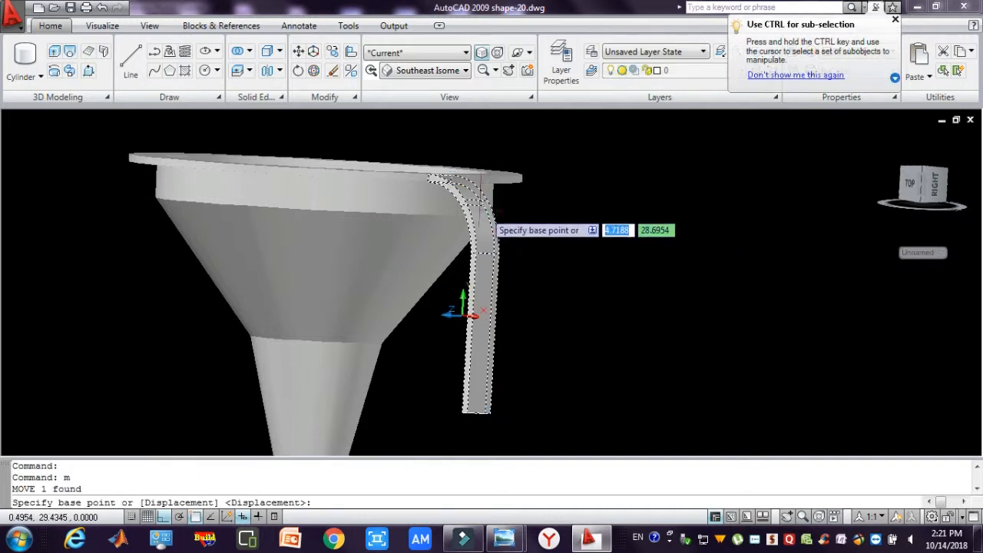
{"action": "left_click", "coordinate": [600, 248]}
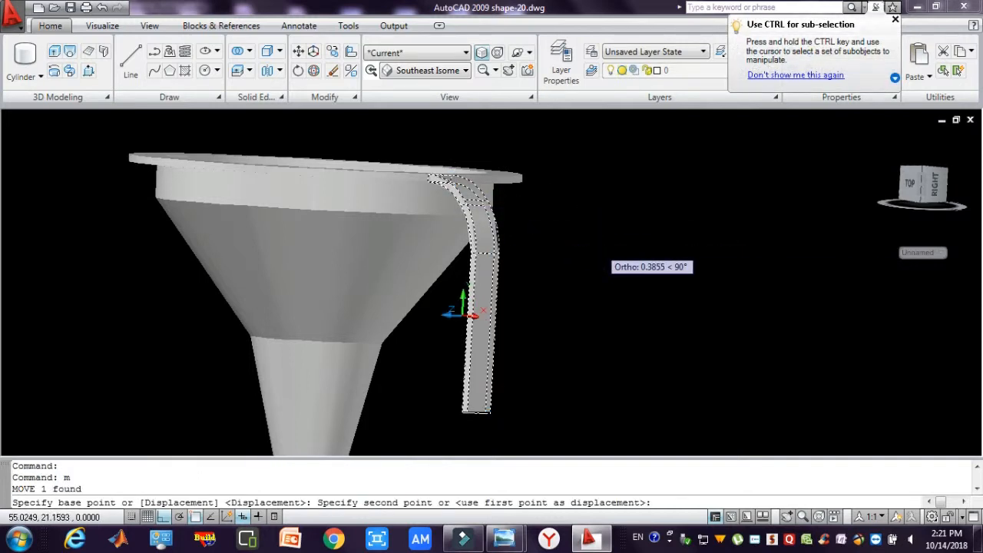
{"action": "left_click", "coordinate": [601, 247]}
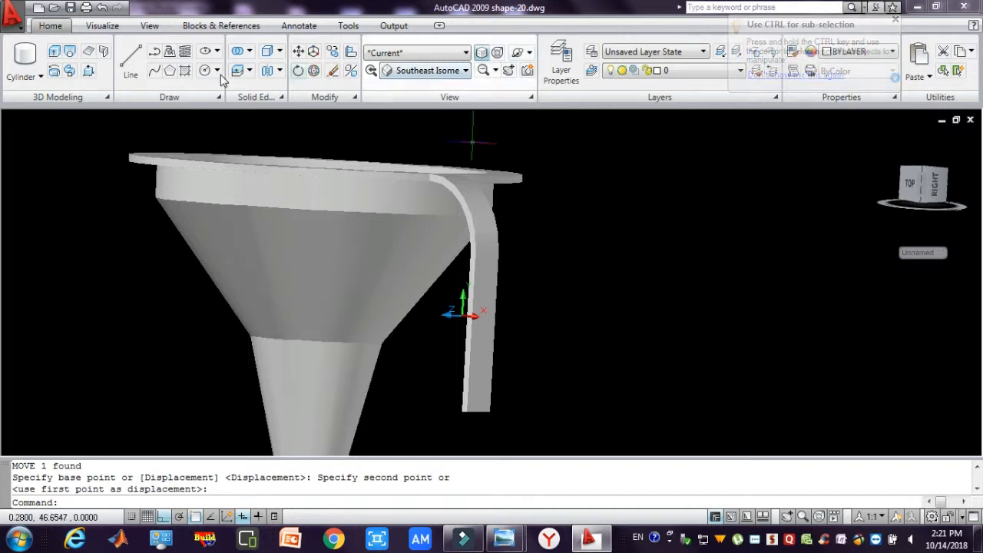
- Try to unite the funnel and the curved handle into one solid with Union
{"action": "left_click", "coordinate": [238, 51]}
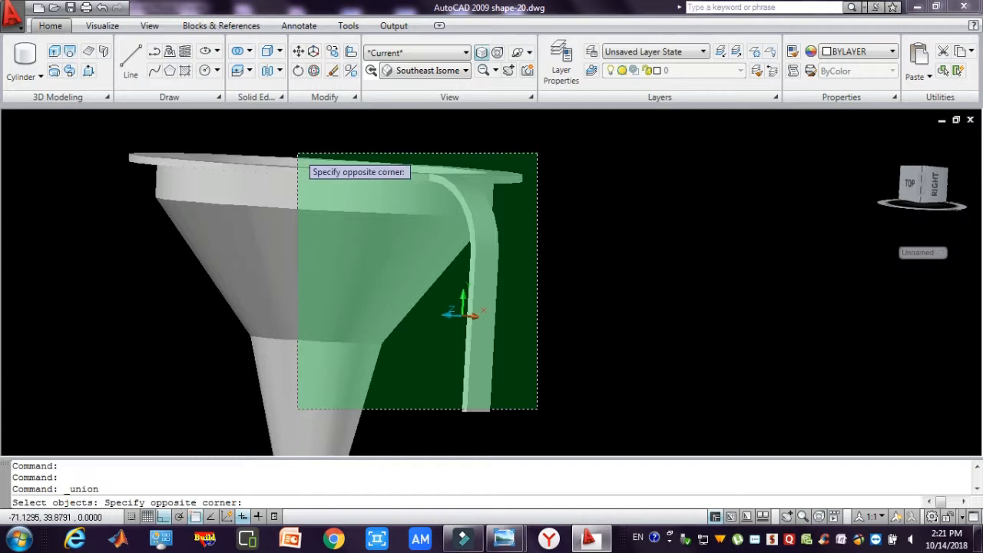
{"action": "left_click", "coordinate": [298, 153]}
{"action": "key", "text": "Return"}
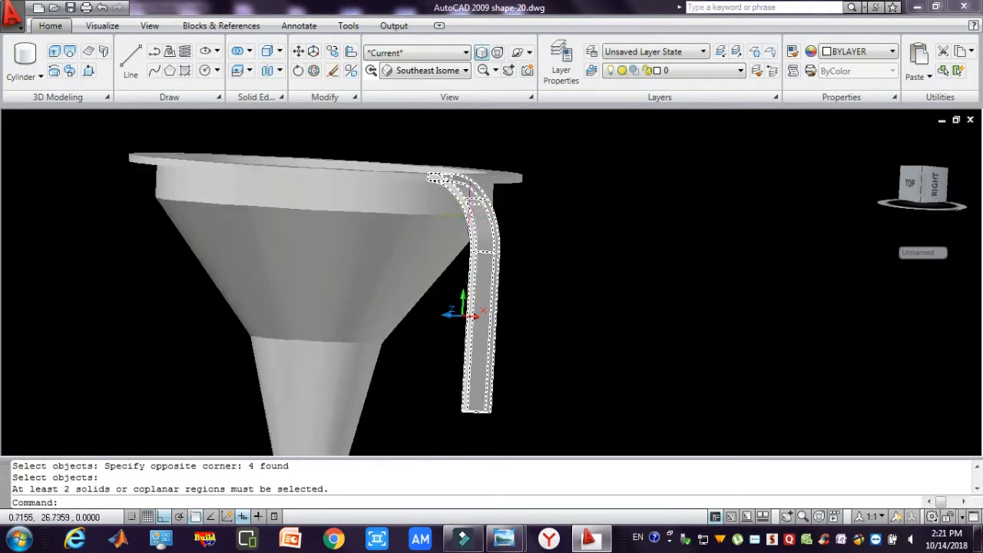
{"action": "left_click", "coordinate": [241, 53]}
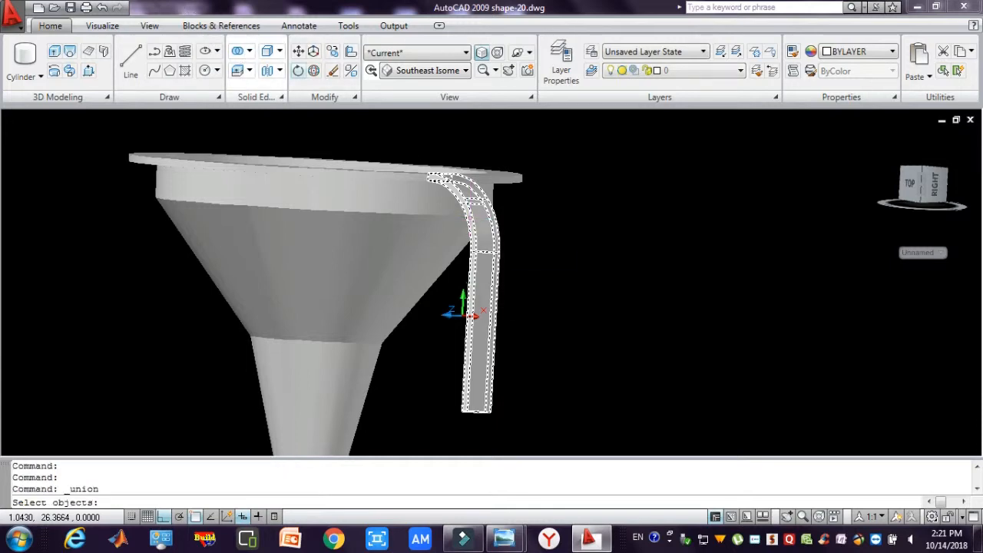
{"action": "left_click", "coordinate": [521, 235]}
{"action": "left_click", "coordinate": [392, 153]}
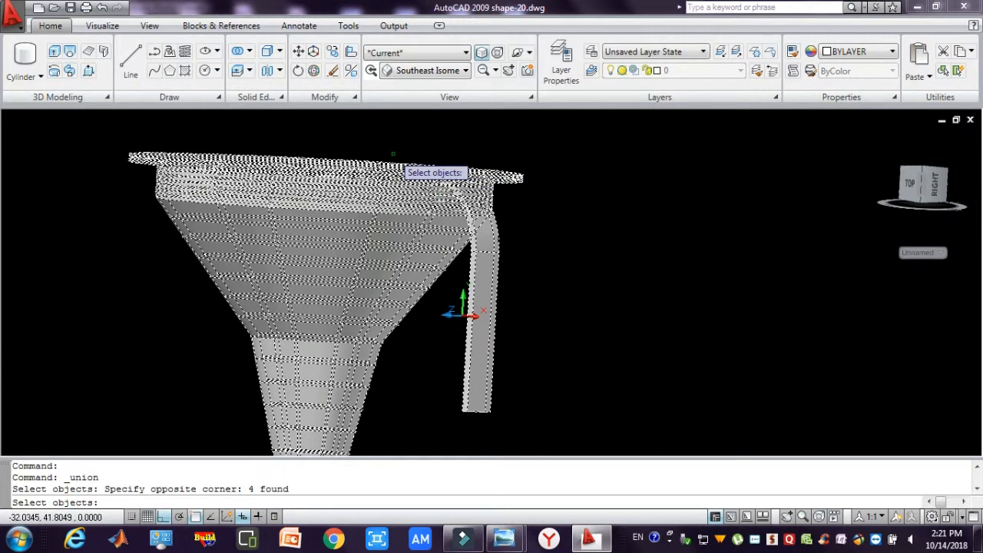
{"action": "key", "text": "Return"}
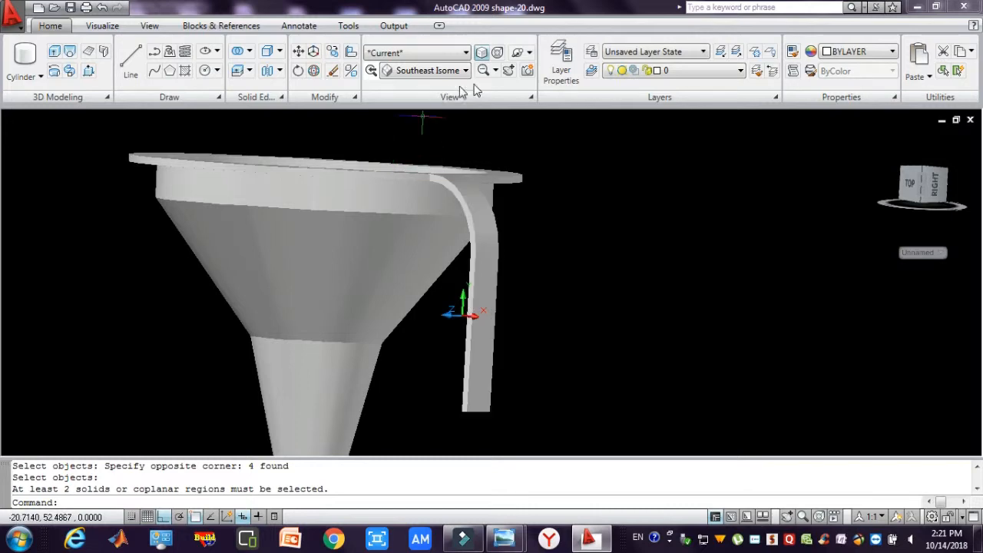
- Set the colour of the whole funnel and handle to orange colour 30
{"action": "left_click_drag", "start_coordinate": [437, 198], "coordinate": [417, 261]}
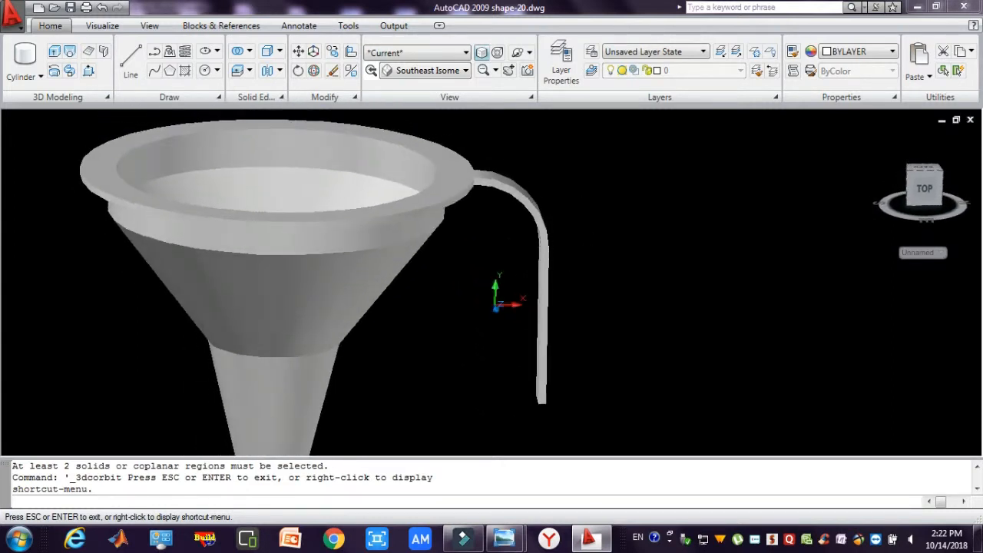
{"action": "key", "text": "Escape"}
{"action": "left_click", "coordinate": [583, 361]}
{"action": "left_click", "coordinate": [357, 159]}
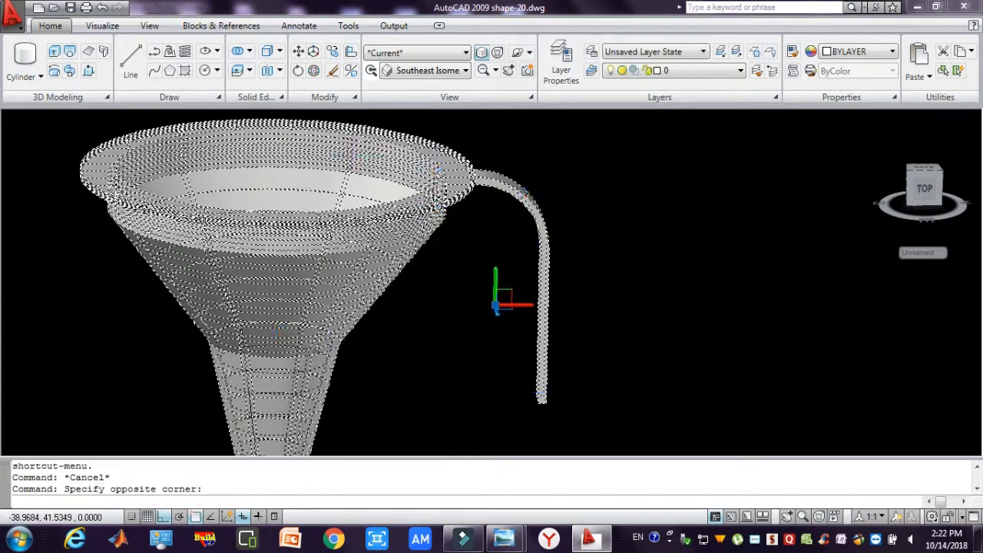
{"action": "left_click", "coordinate": [895, 20]}
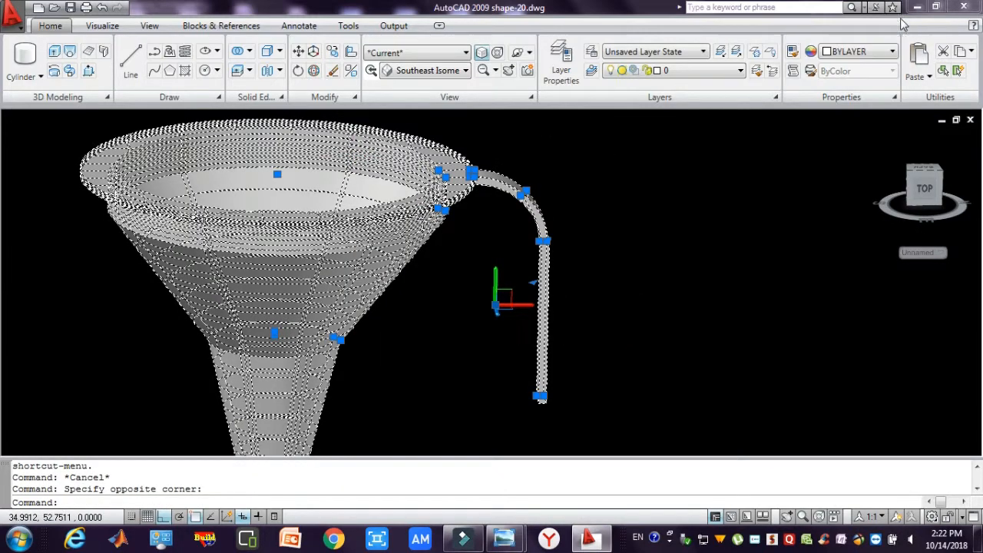
{"action": "left_click", "coordinate": [864, 53]}
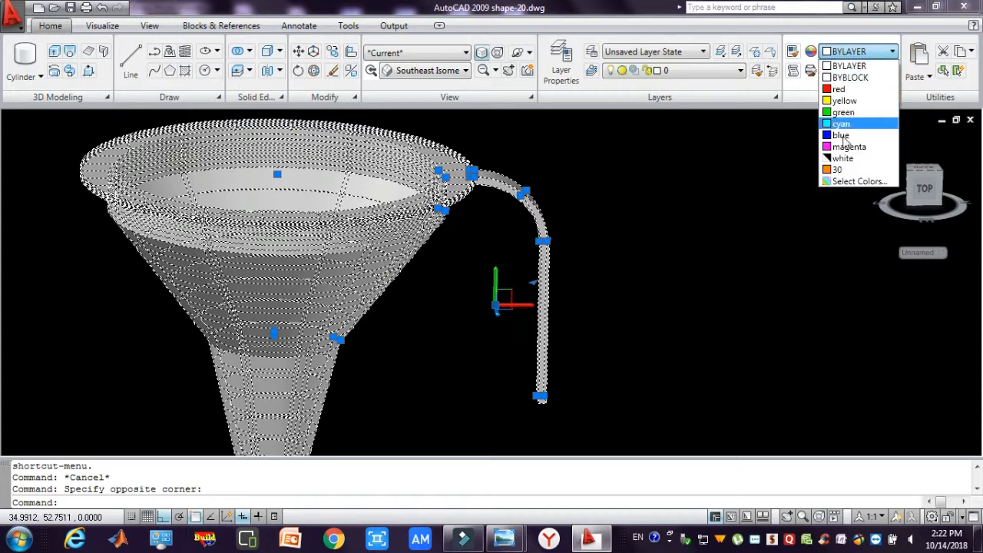
{"action": "left_click", "coordinate": [843, 170]}
{"action": "key", "text": "Escape"}
{"action": "key", "text": "Escape"}
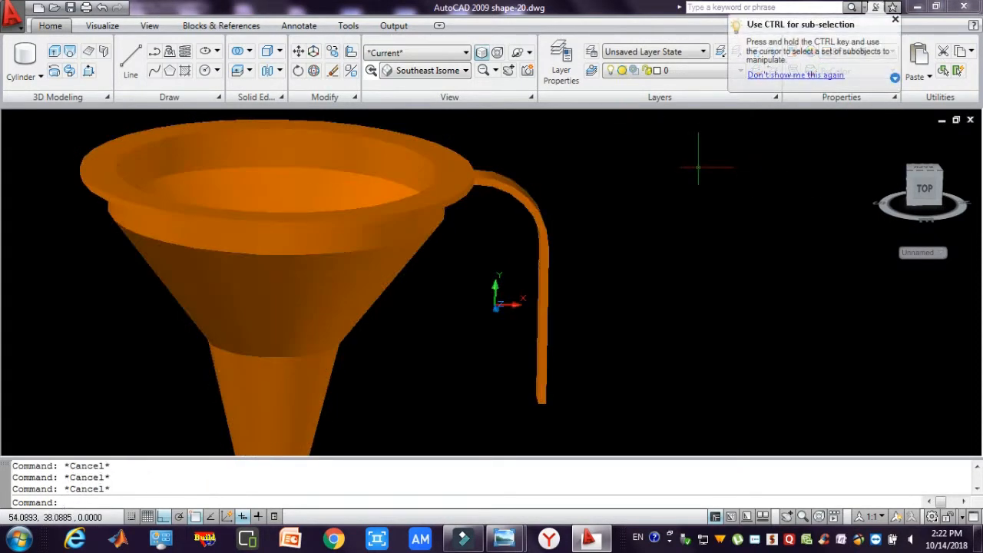
- Frame the complete funnel and its handle with window zooms to examine the whole model
{"action": "left_click", "coordinate": [493, 73]}
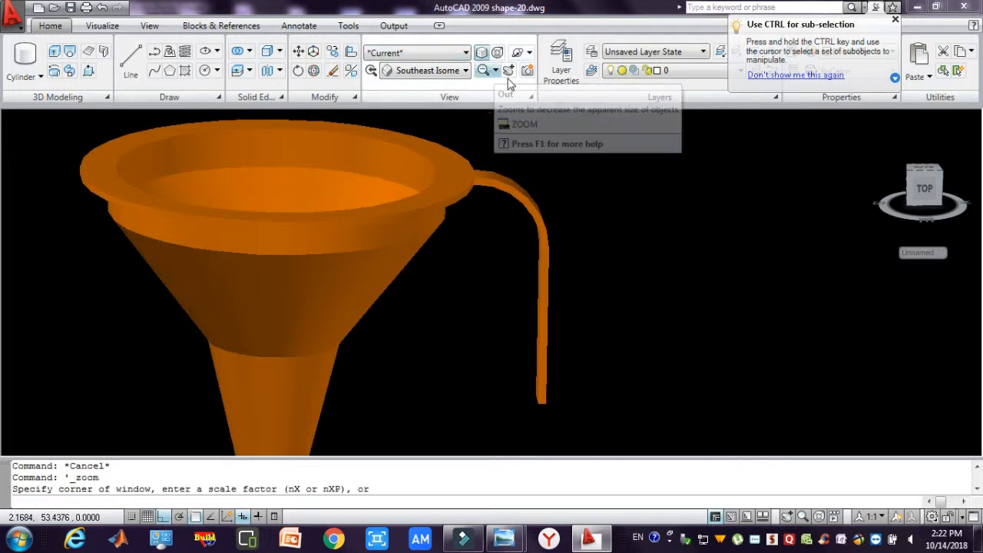
{"action": "key", "text": "Escape"}
{"action": "key", "text": "Escape"}
{"action": "key", "text": "Escape"}
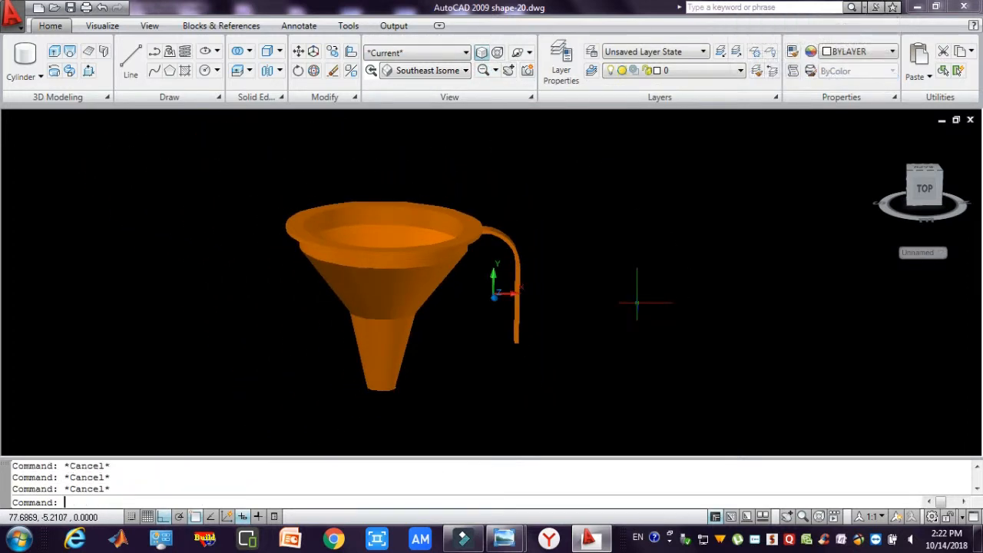
{"action": "key", "text": "Return"}
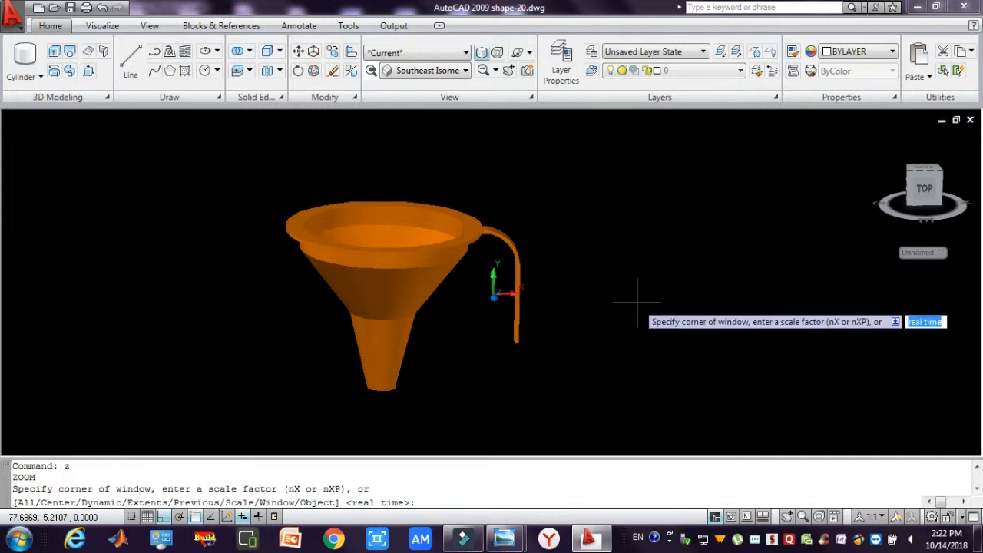
{"action": "left_click", "coordinate": [266, 155]}
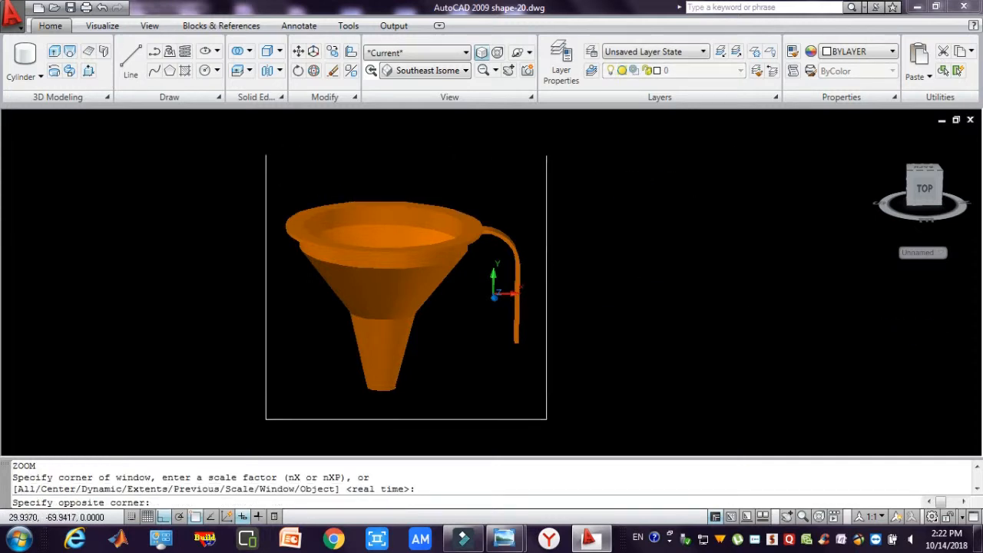
{"action": "left_click", "coordinate": [550, 421]}
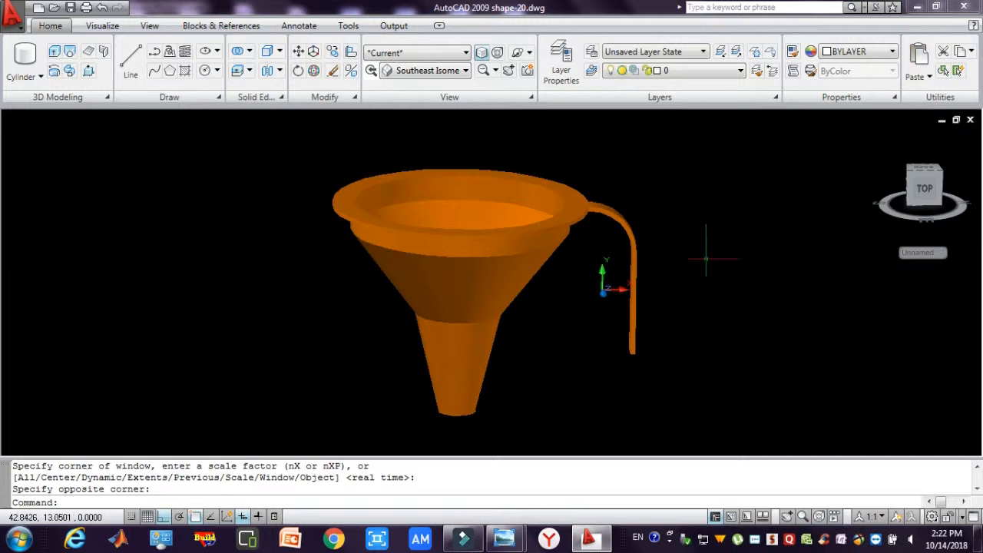
{"action": "type", "text": "z"}
{"action": "key", "text": "Return"}
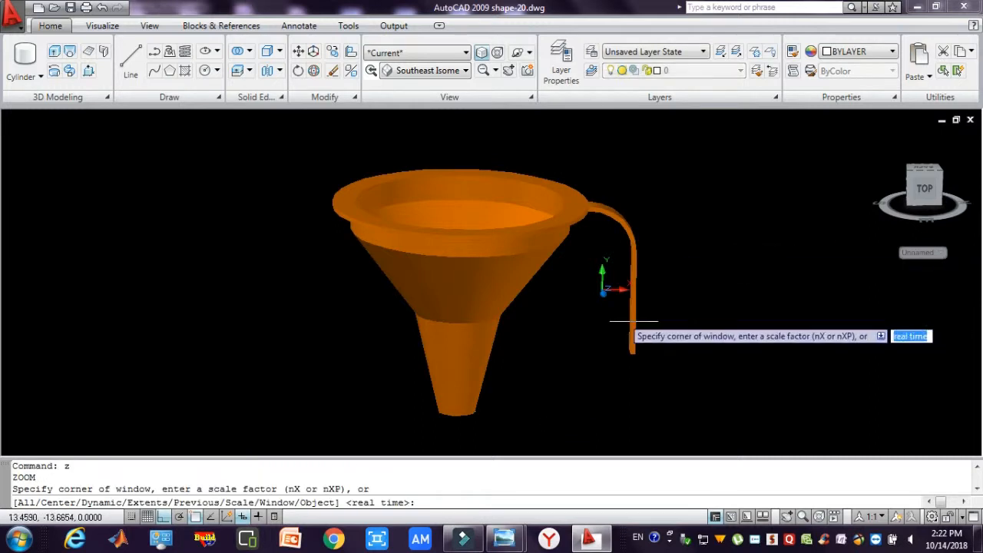
{"action": "left_click", "coordinate": [305, 129]}
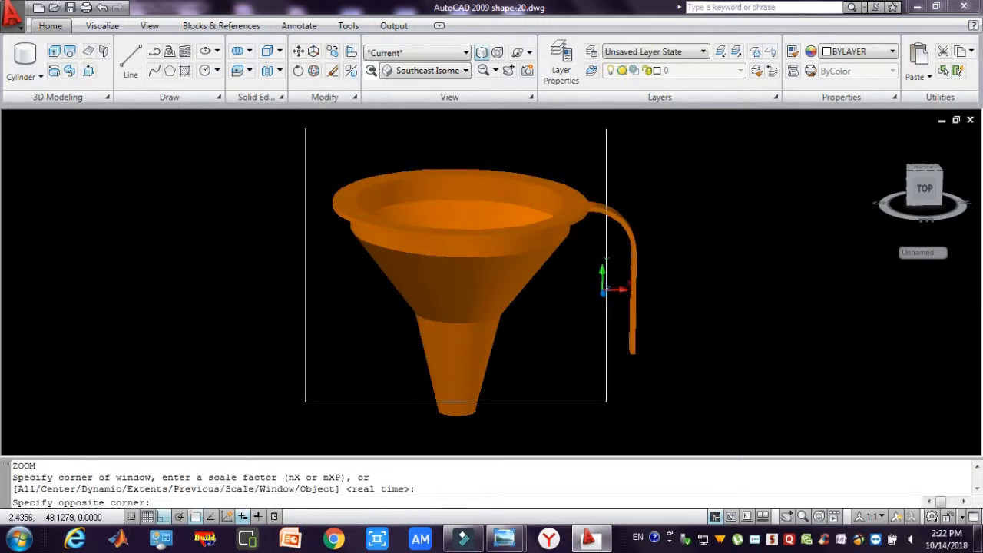
{"action": "left_click", "coordinate": [667, 437]}
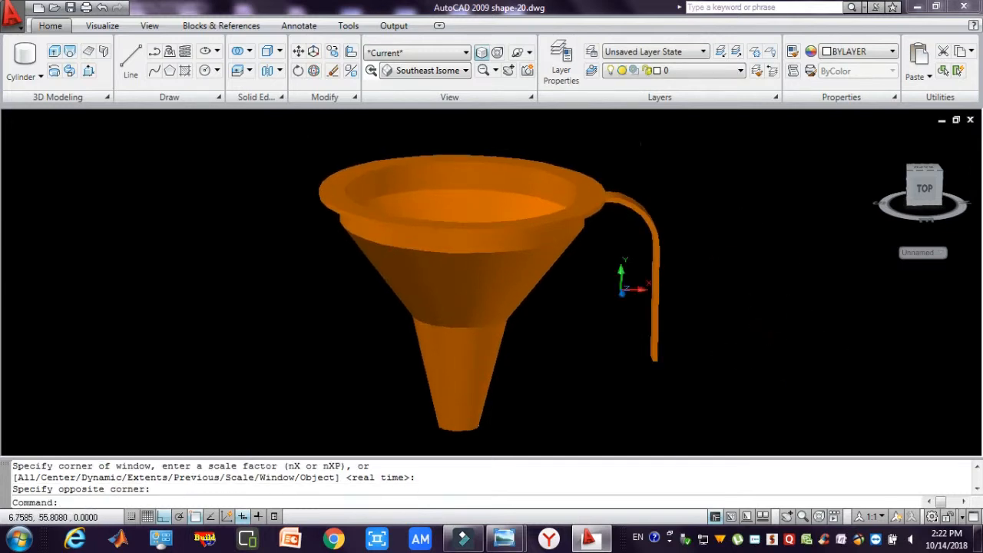
- Erase the leftover axis line inside the funnel's spout opening
{"action": "left_click", "coordinate": [518, 53]}
{"action": "left_click_drag", "start_coordinate": [513, 204], "coordinate": [487, 356]}
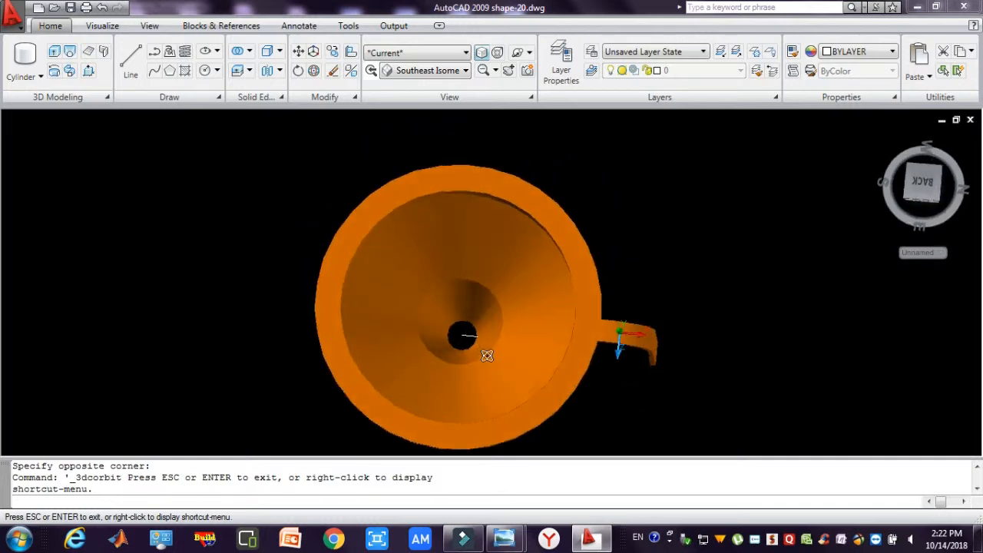
{"action": "left_click_drag", "start_coordinate": [457, 288], "coordinate": [406, 211]}
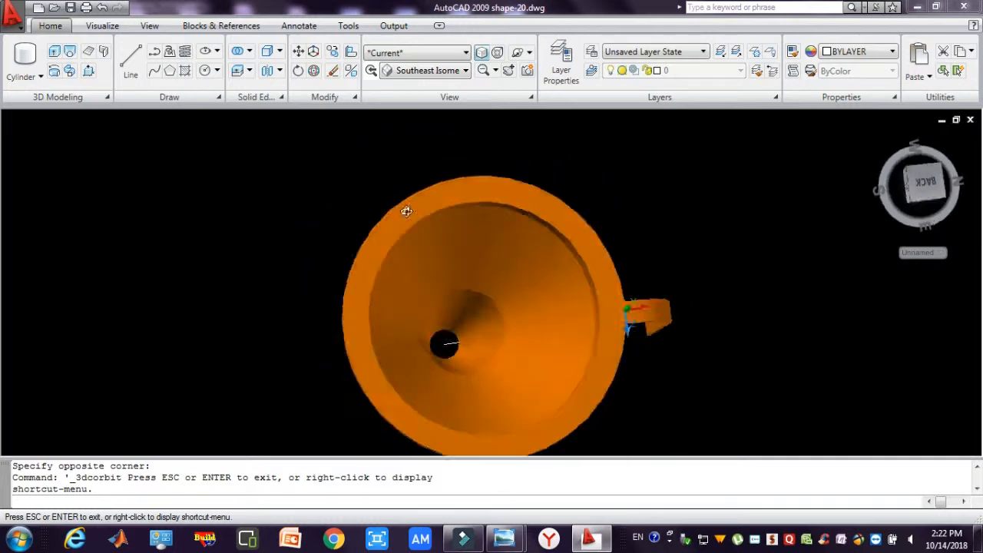
{"action": "key", "text": "Escape"}
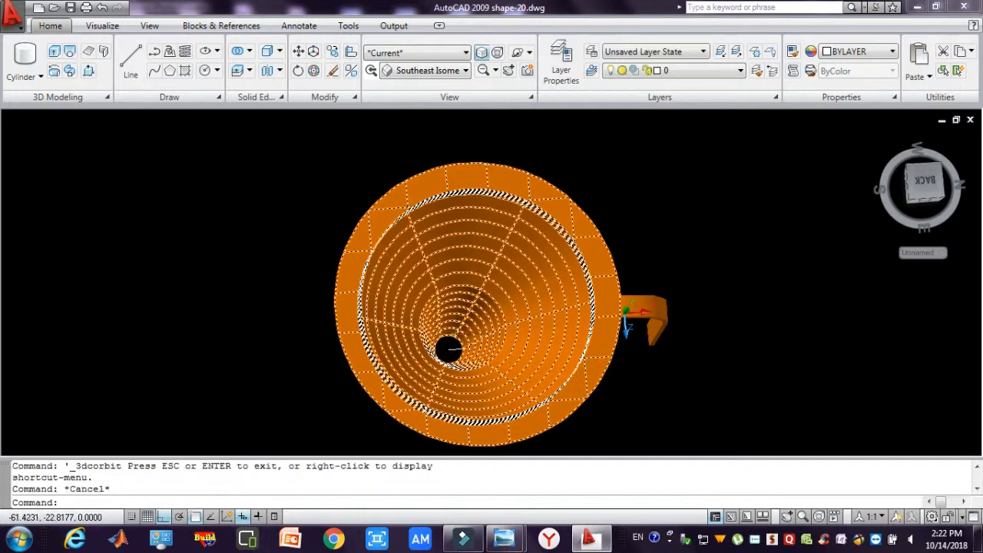
{"action": "left_click", "coordinate": [454, 350]}
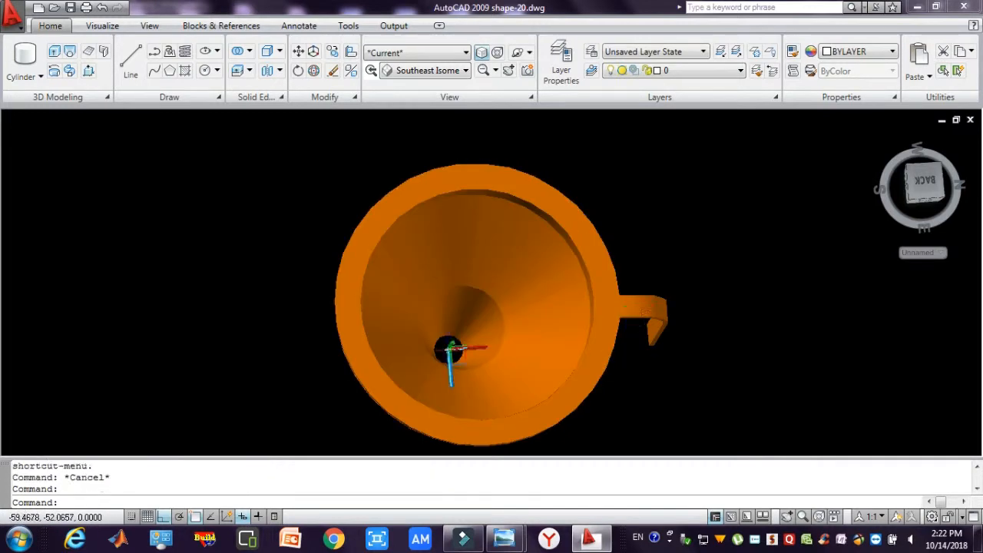
- Orbit around the finished funnel to examine the rim and handle from the side
{"action": "left_click", "coordinate": [519, 53]}
{"action": "mouse_move", "coordinate": [530, 303]}
{"action": "left_mouse_down"}
{"action": "mouse_move", "coordinate": [518, 245]}
{"action": "mouse_move", "coordinate": [592, 160]}
{"action": "mouse_move", "coordinate": [476, 294]}
{"action": "mouse_move", "coordinate": [424, 244]}
{"action": "mouse_move", "coordinate": [470, 185]}
{"action": "mouse_move", "coordinate": [535, 237]}
{"action": "mouse_move", "coordinate": [425, 266]}
{"action": "mouse_move", "coordinate": [515, 289]}
{"action": "mouse_move", "coordinate": [616, 335]}
{"action": "mouse_move", "coordinate": [542, 281]}
{"action": "mouse_move", "coordinate": [468, 173]}
{"action": "mouse_move", "coordinate": [555, 192]}
{"action": "mouse_move", "coordinate": [523, 226]}
{"action": "mouse_move", "coordinate": [540, 287]}
{"action": "mouse_move", "coordinate": [592, 298]}
{"action": "mouse_move", "coordinate": [612, 279]}
{"action": "mouse_move", "coordinate": [582, 236]}
{"action": "left_mouse_up"}
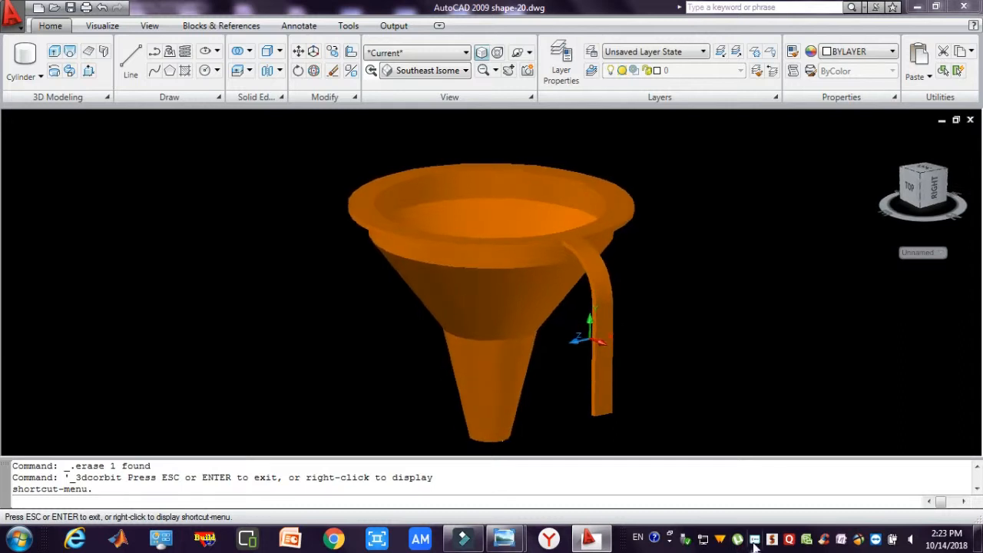
{"action": "right_click", "coordinate": [808, 539]}
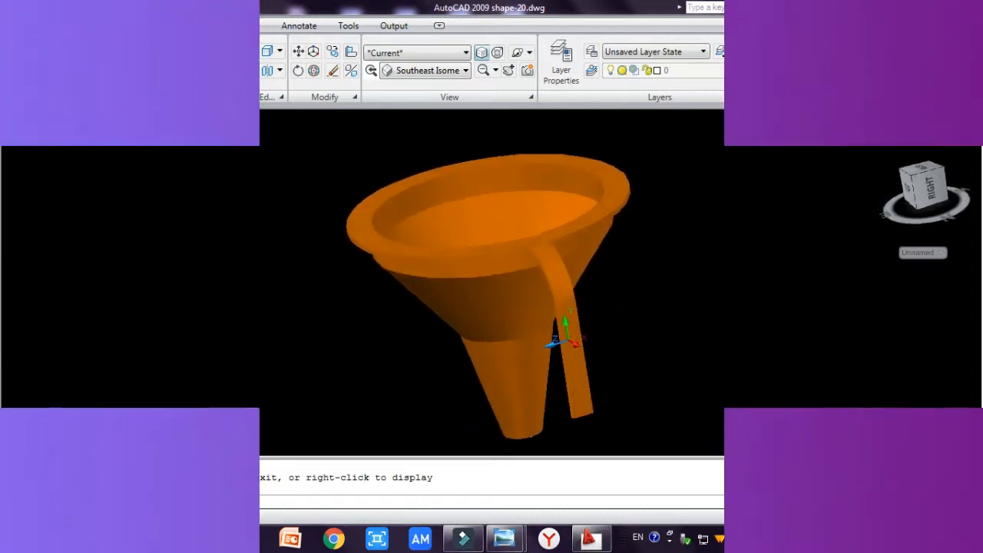